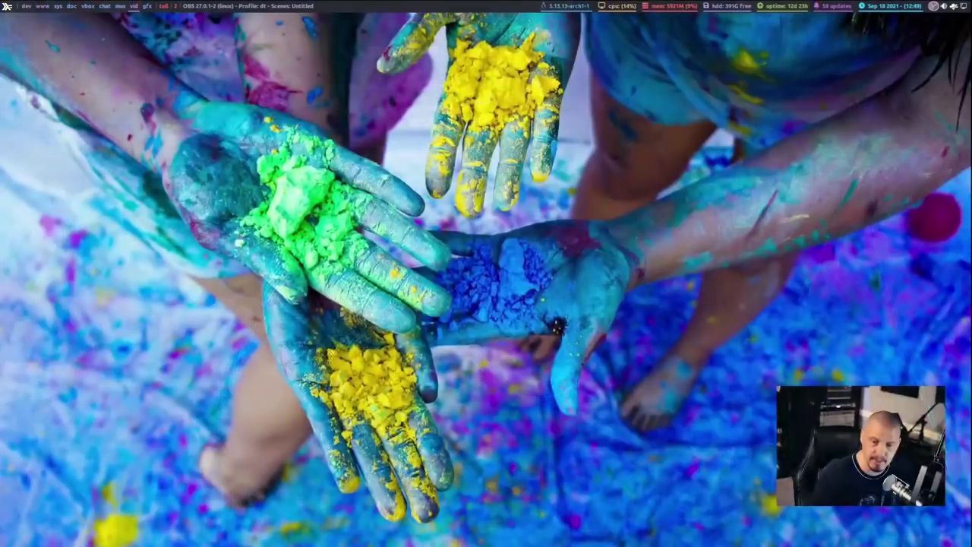
- On workspace 2, launch pcmanfm and open the Videos/assets/luts folder
key(super+2)
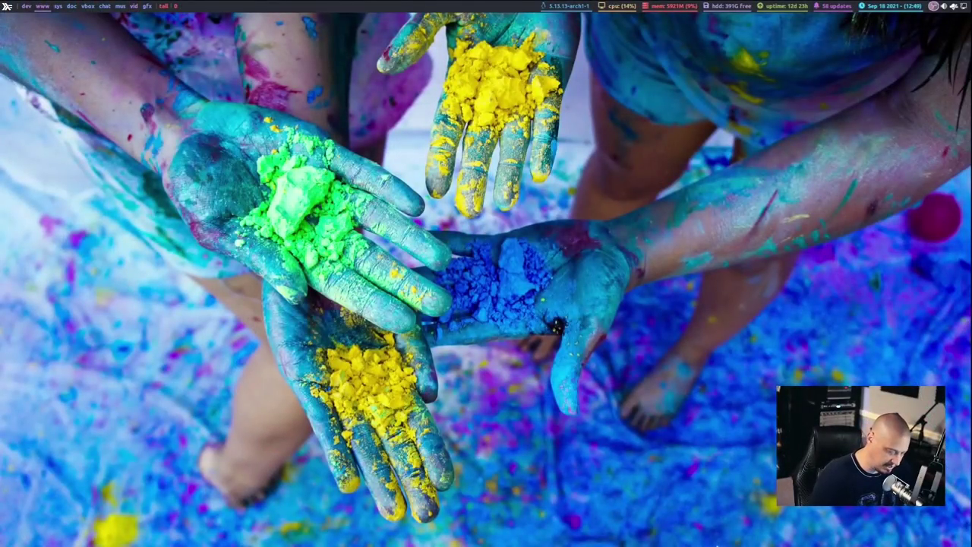
key(super+shift+Return)
text(pcmanfm)
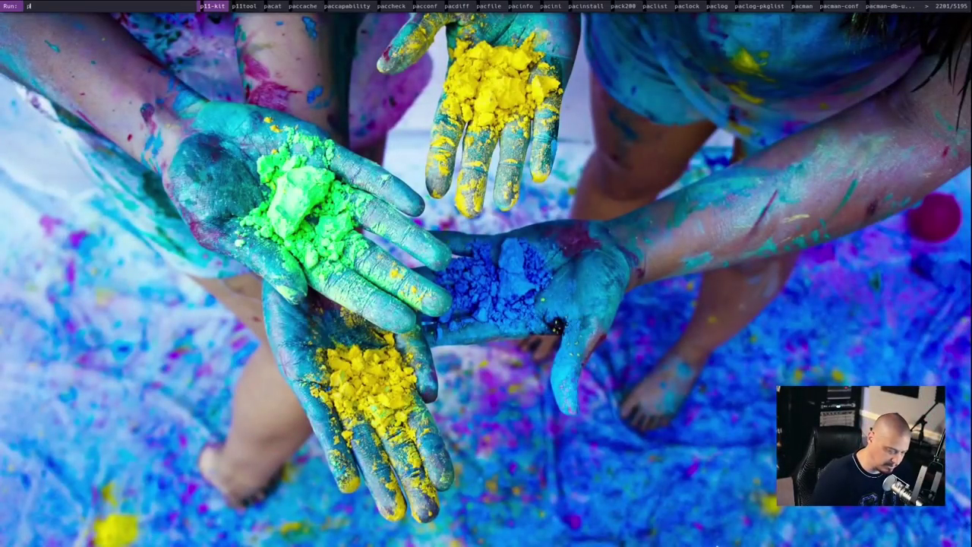
key(Return)
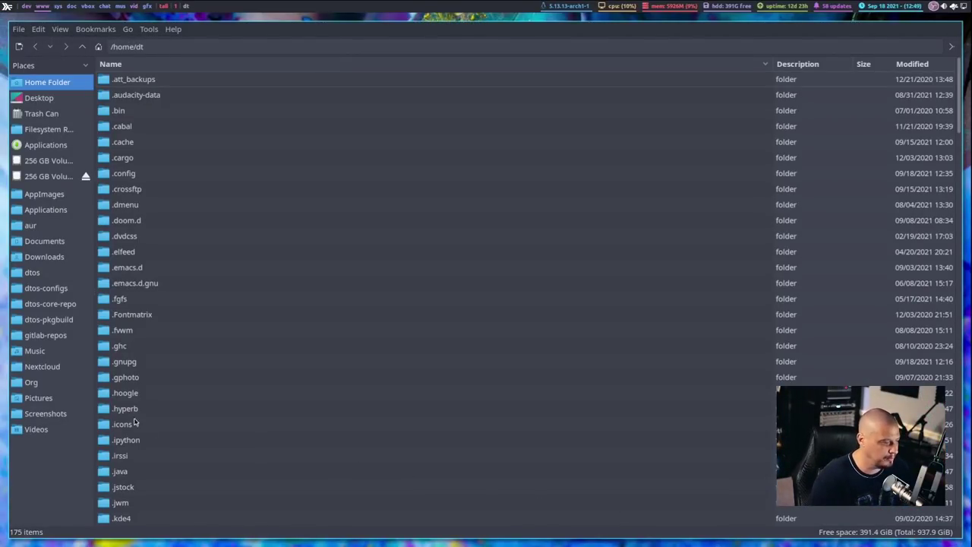
click(37, 429)
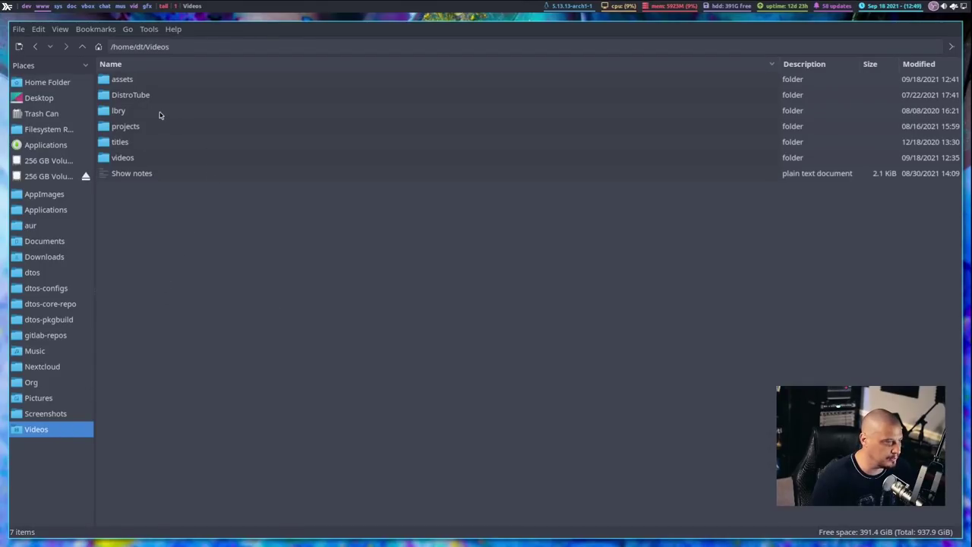
double_click(120, 86)
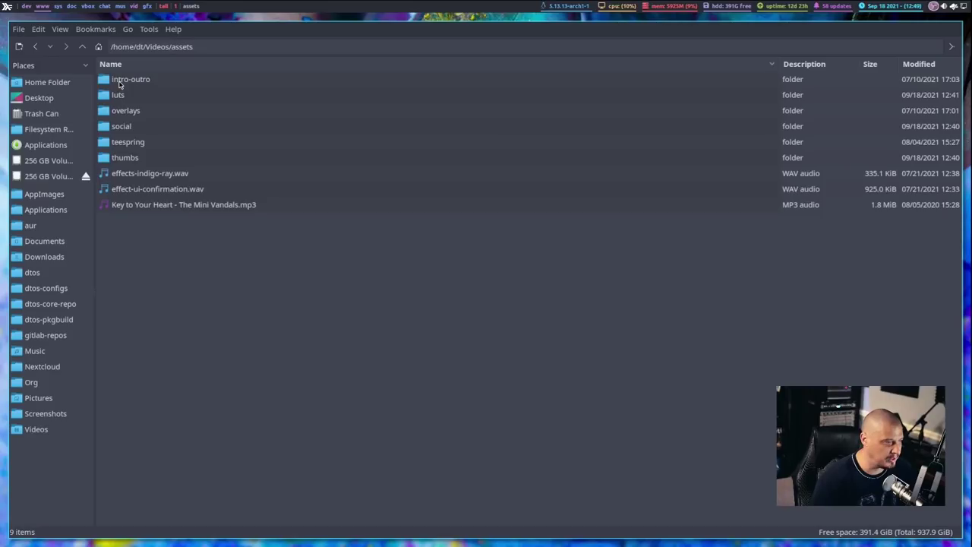
double_click(119, 96)
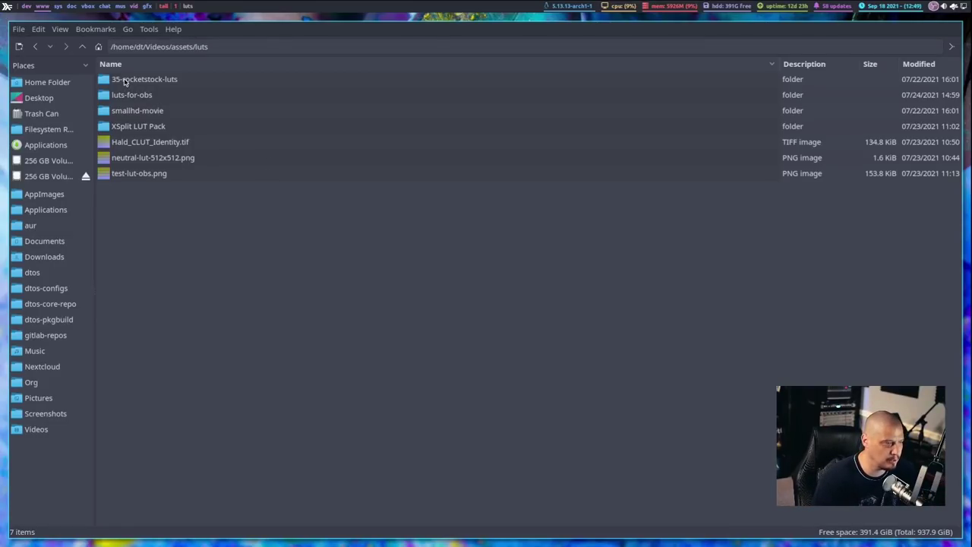
- Browse the 35-rocketstock-luts, luts-for-obs, smallhd-movie and XSplit LUT Pack subfolders, returning to luts
double_click(125, 80)
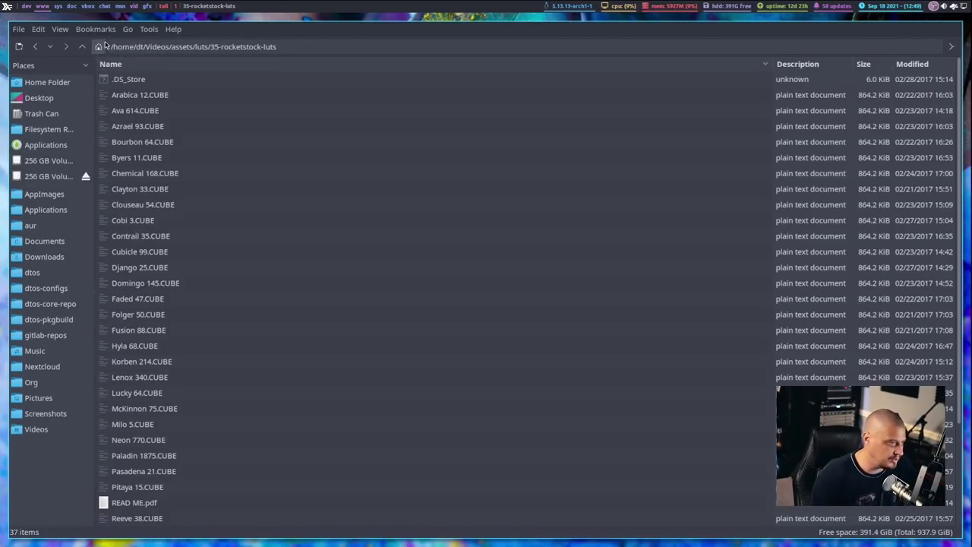
click(82, 46)
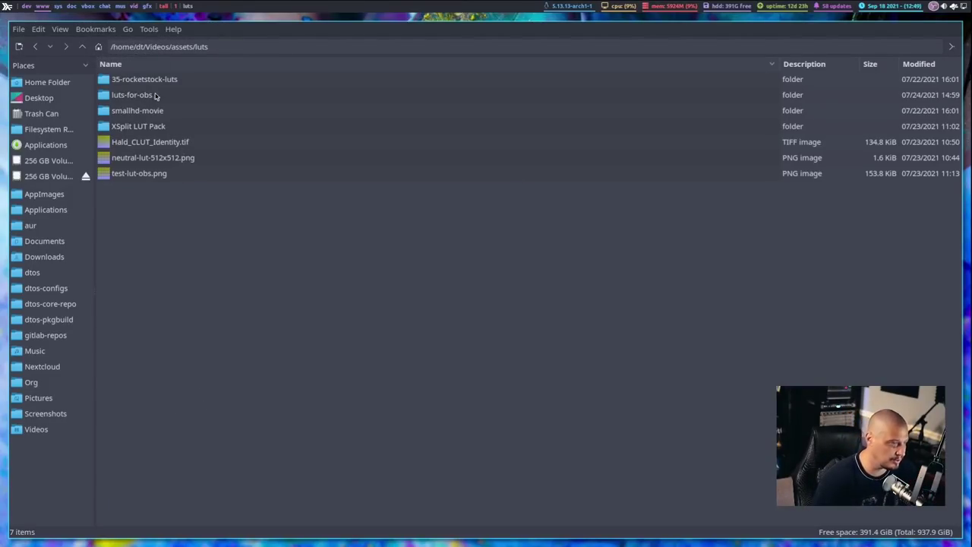
double_click(120, 101)
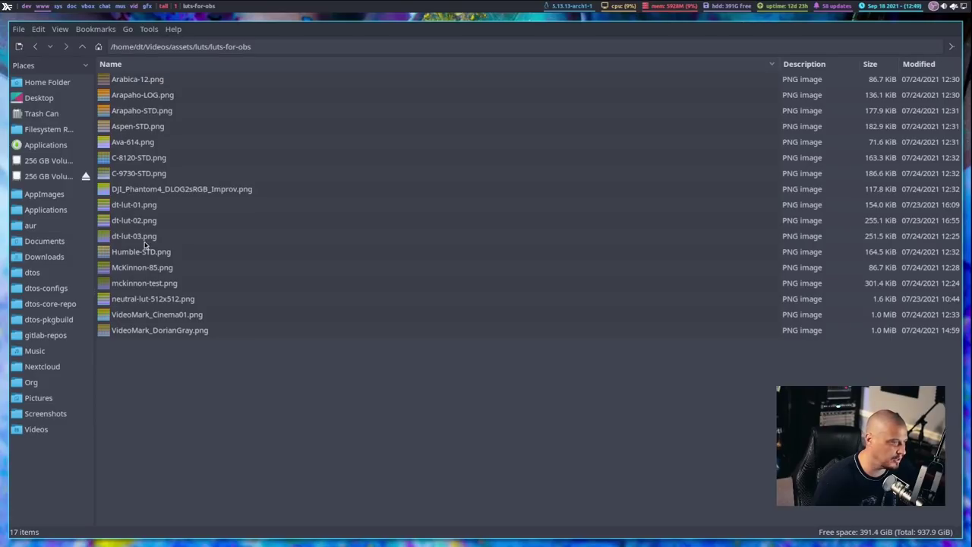
click(82, 47)
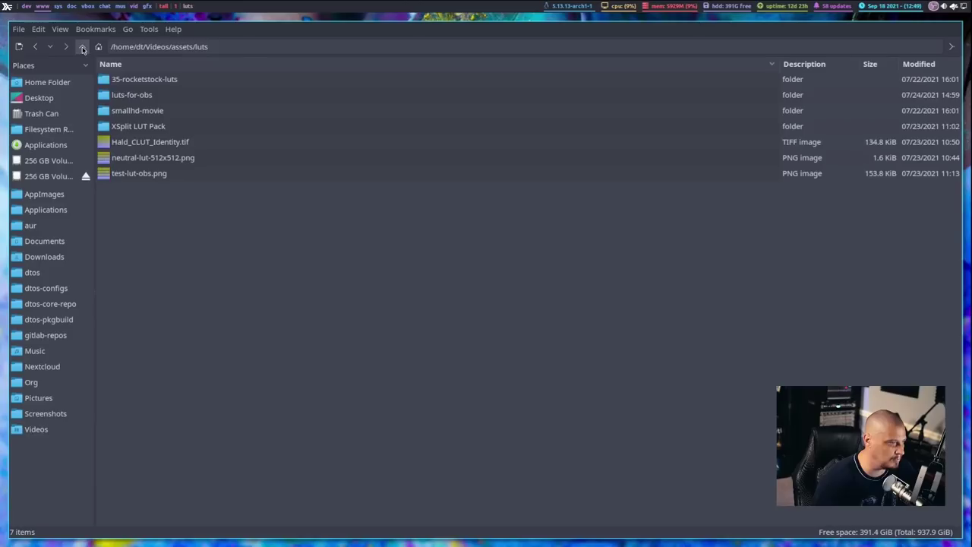
double_click(132, 113)
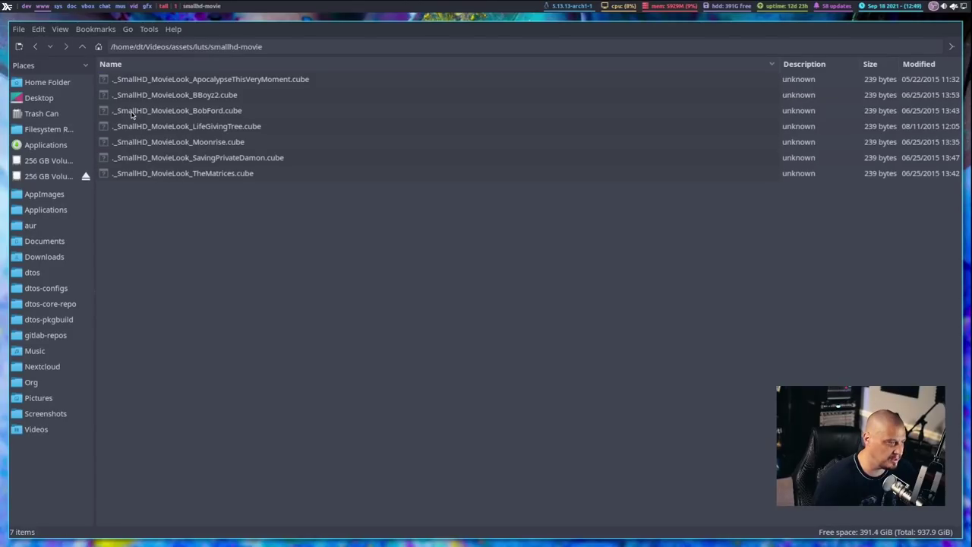
click(82, 47)
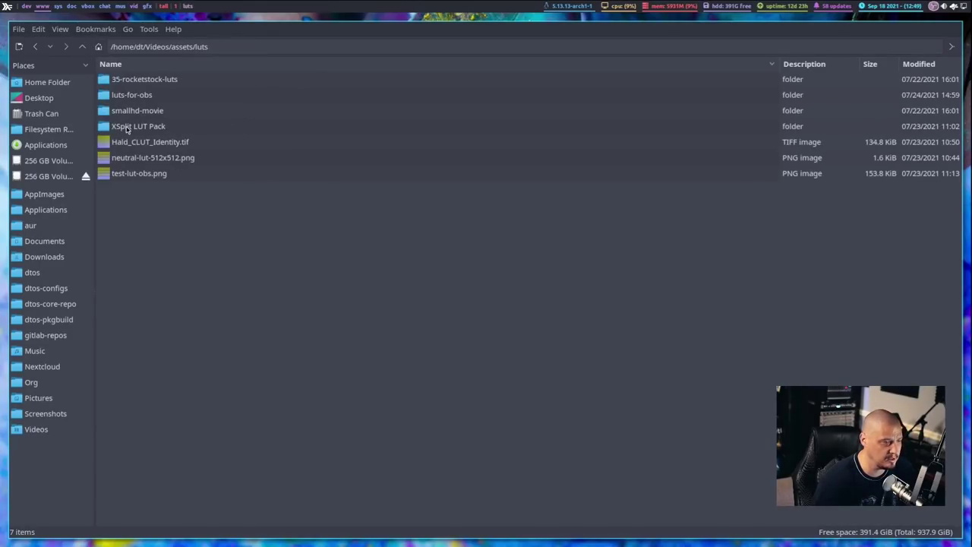
click(134, 127)
double_click(133, 128)
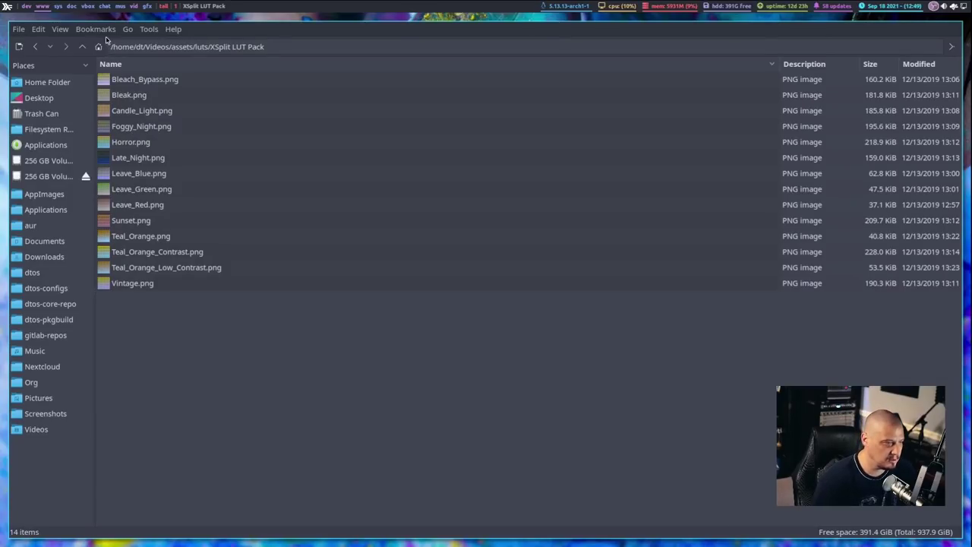
click(82, 46)
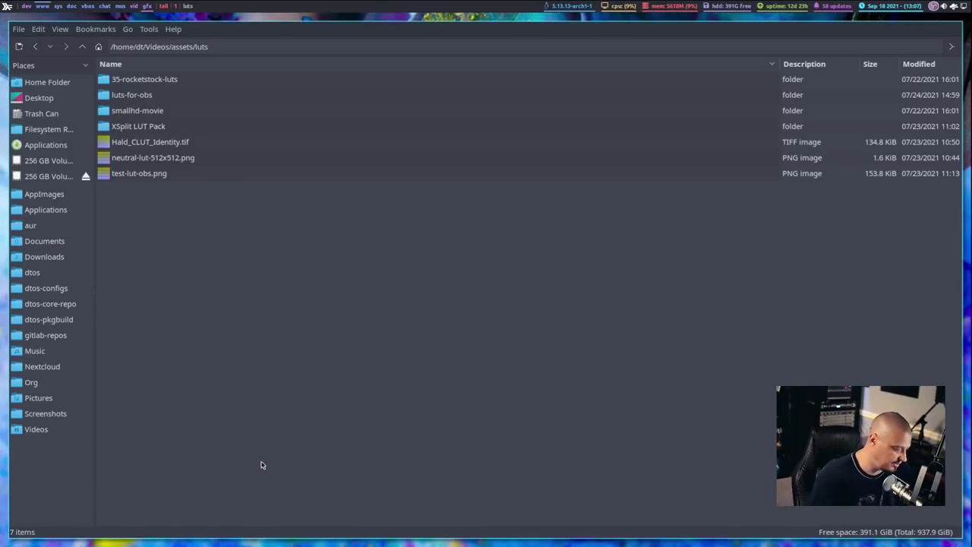
- Close the file manager and launch Kdenlive from the launcher
key(super+shift+c)
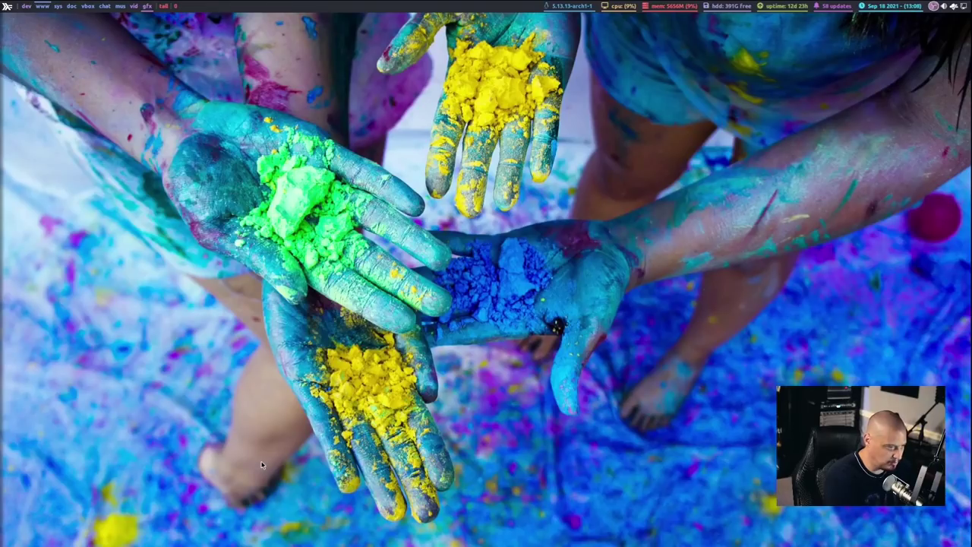
key(super+shift+Return)
text(kdenlive)
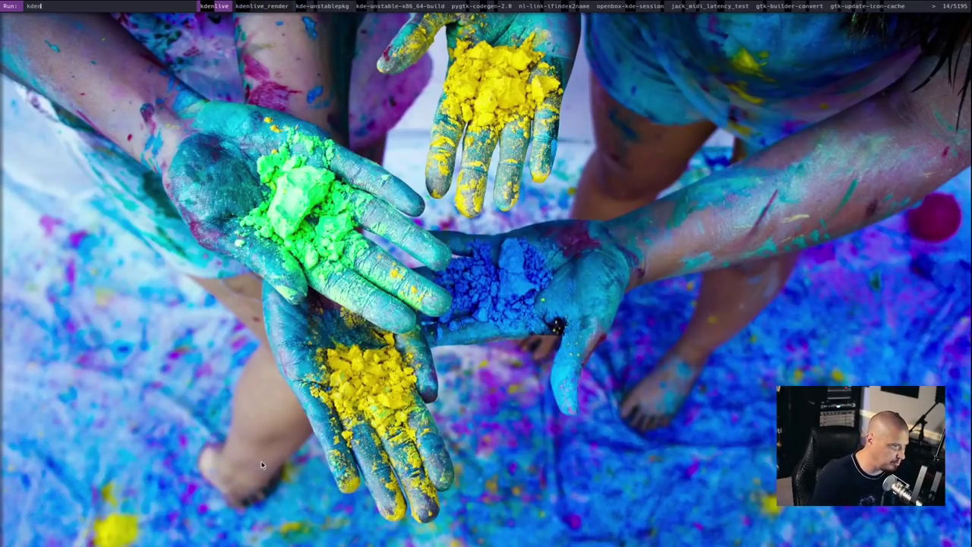
key(Return)
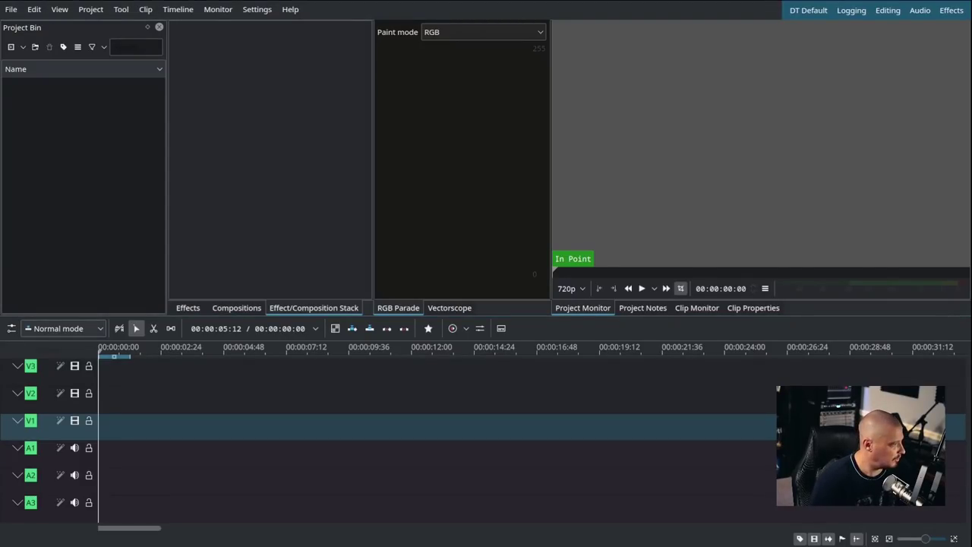
drag(76, 167, 67, 161)
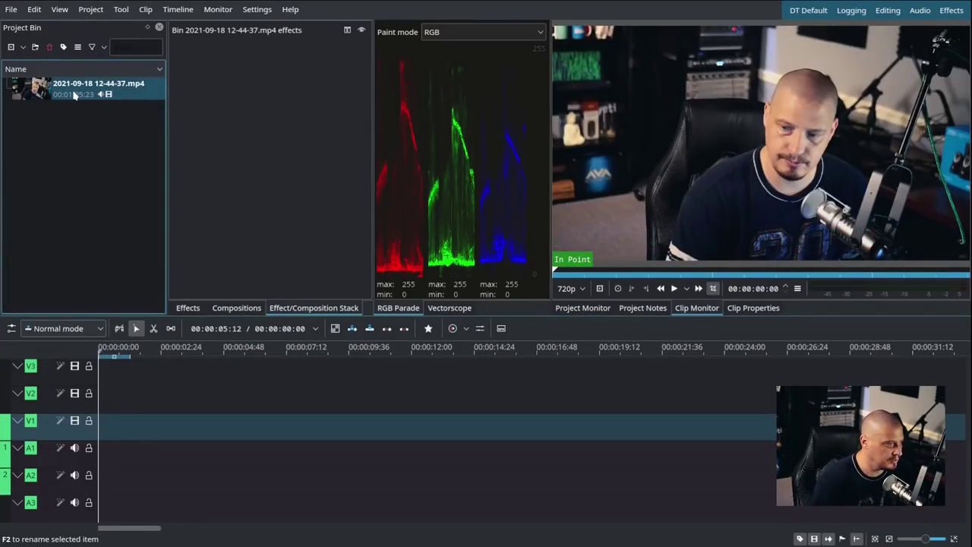
drag(76, 92, 269, 445)
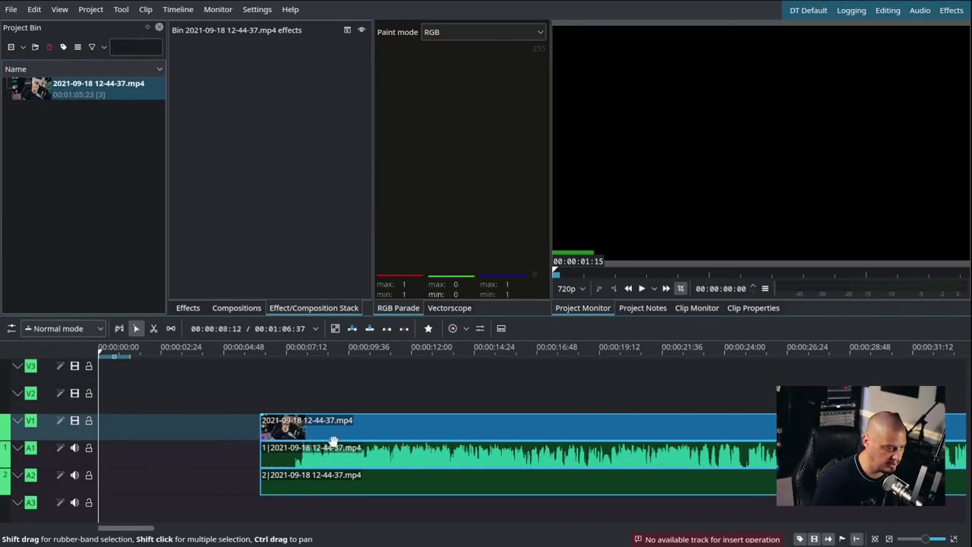
drag(336, 445, 83, 445)
- Mute the clip's audio with the Mute effect
right_click(134, 429)
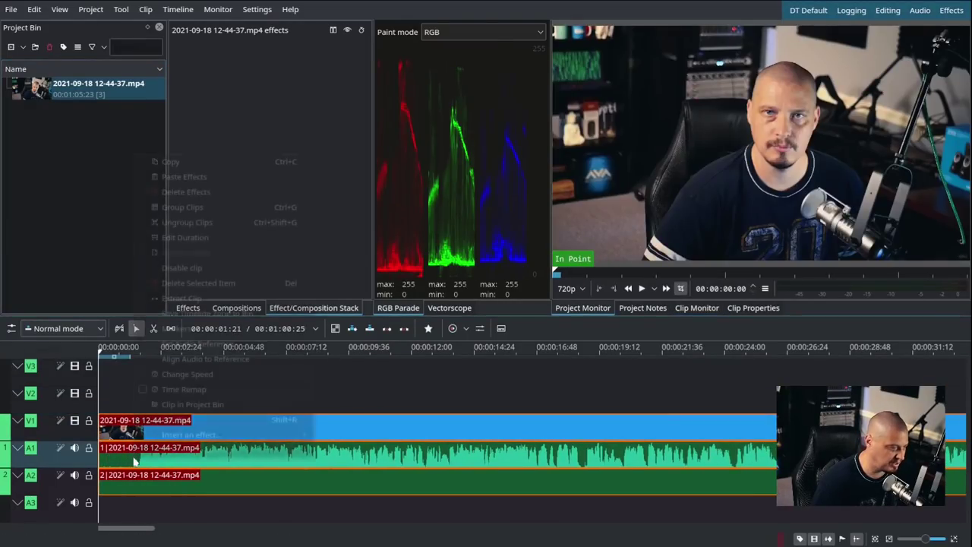
mouse_move(275, 434)
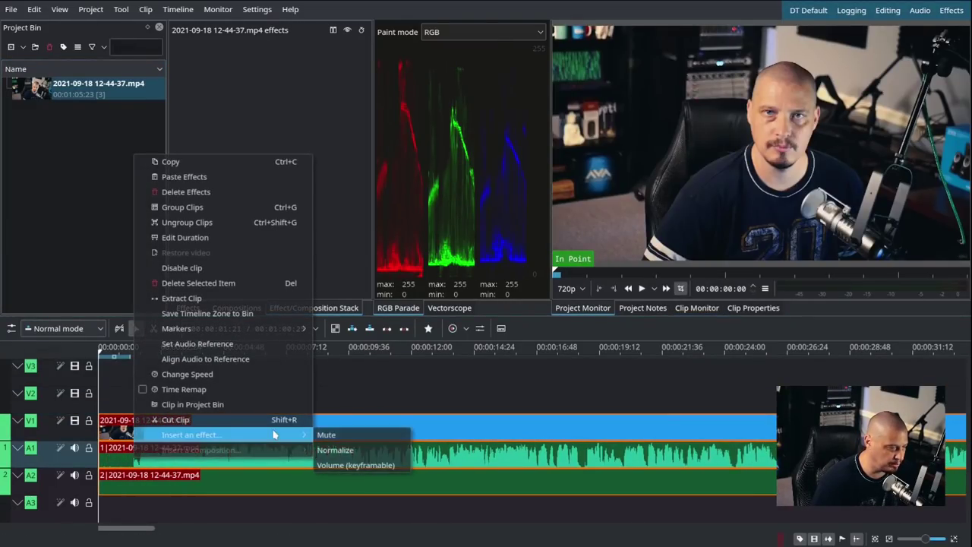
click(382, 440)
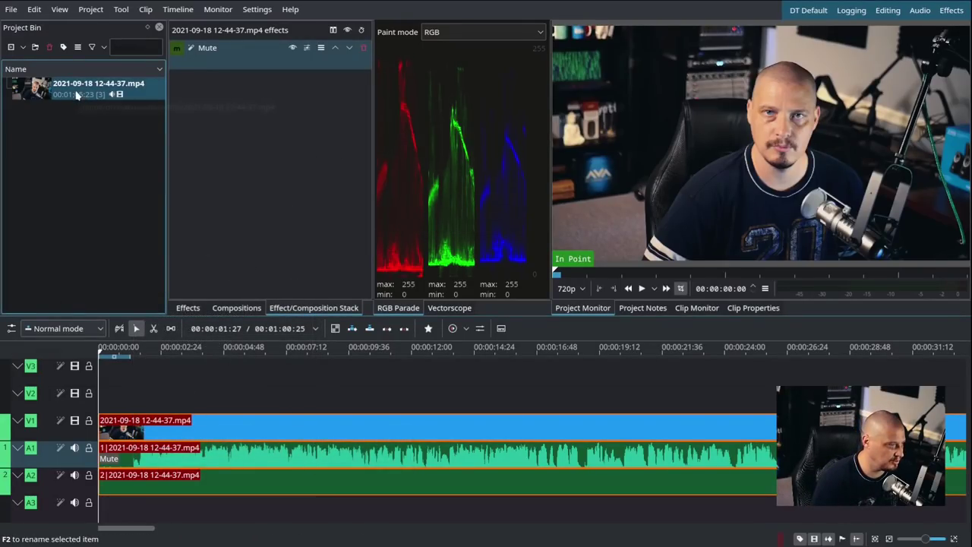
- Search the effects list for 'lut' and select Apply LUT under Color and Image correction
click(188, 308)
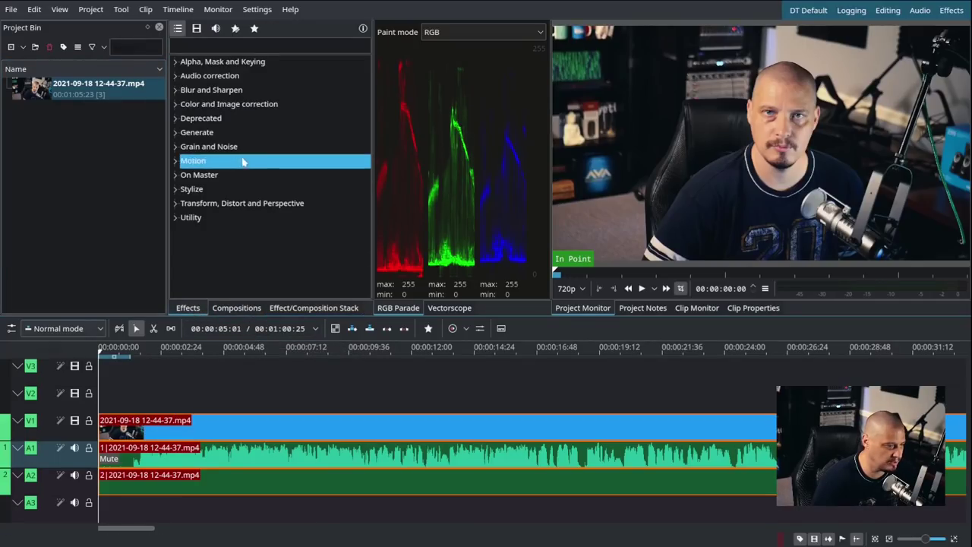
click(233, 47)
text(lut)
click(237, 67)
click(221, 82)
click(243, 348)
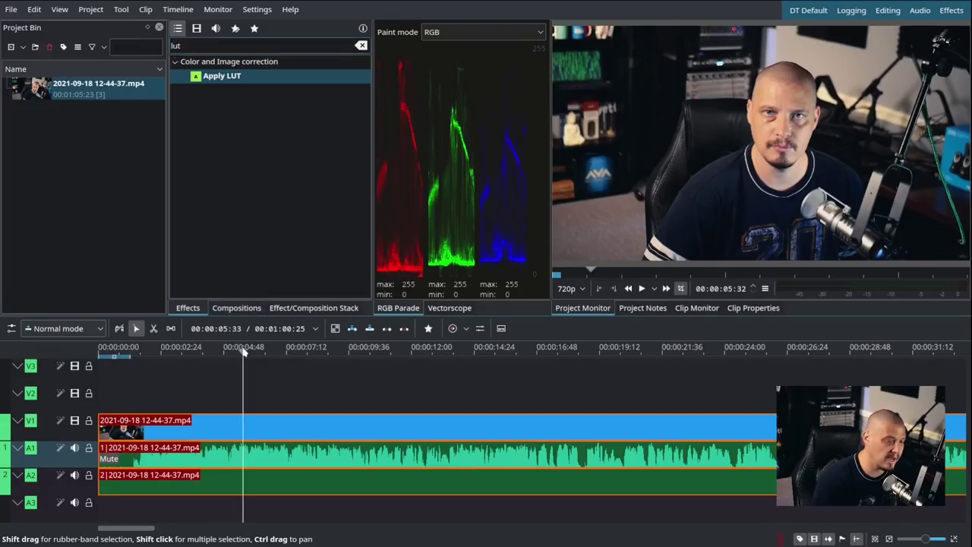
- Insert the Apply LUT effect on the video clip and show its settings
right_click(215, 427)
mouse_move(343, 421)
mouse_move(357, 406)
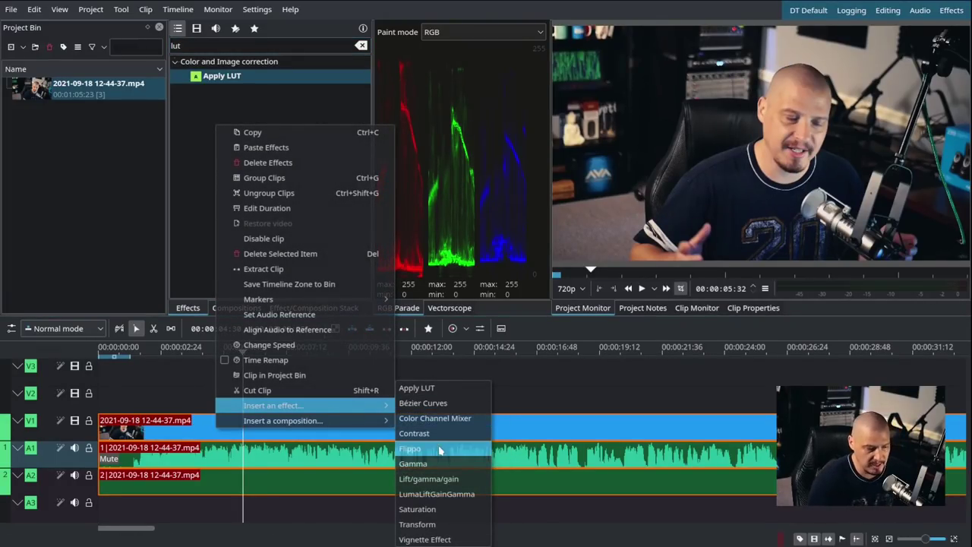
click(457, 391)
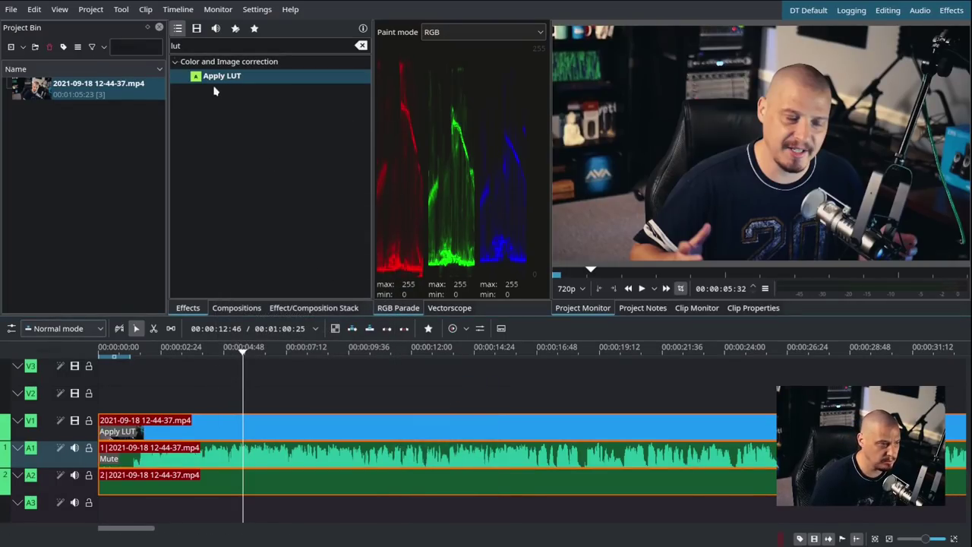
click(109, 433)
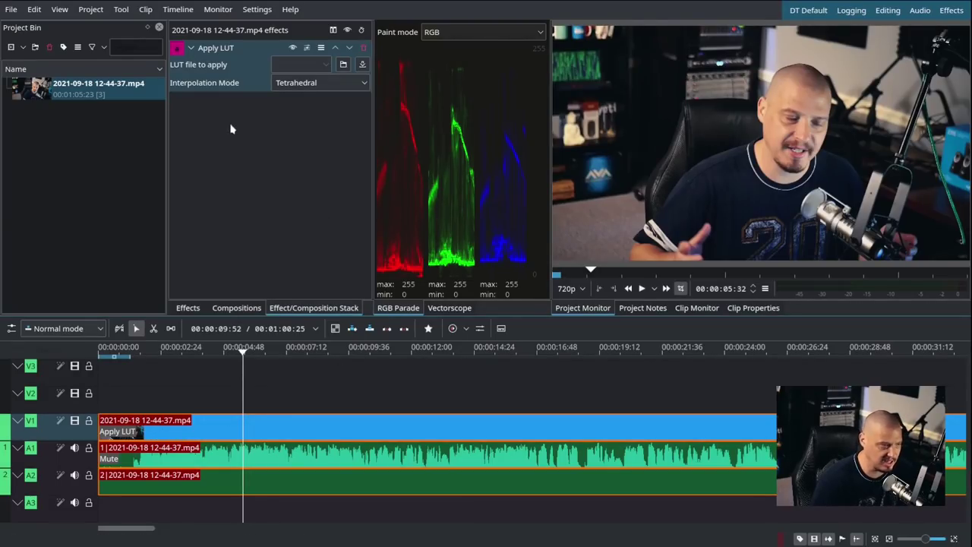
- Grade the clip with Arabica 12.CUBE from the 35-rocketstock-luts folder
click(324, 65)
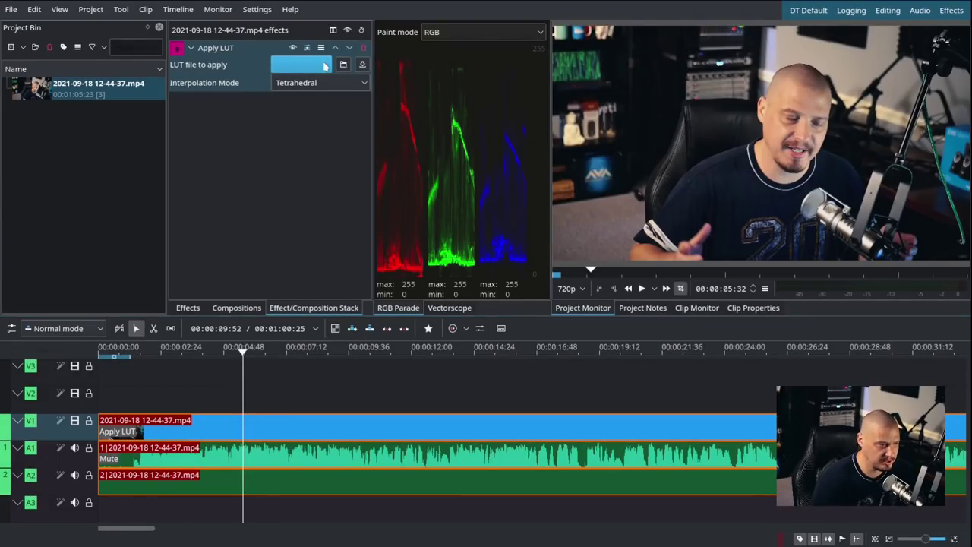
click(343, 65)
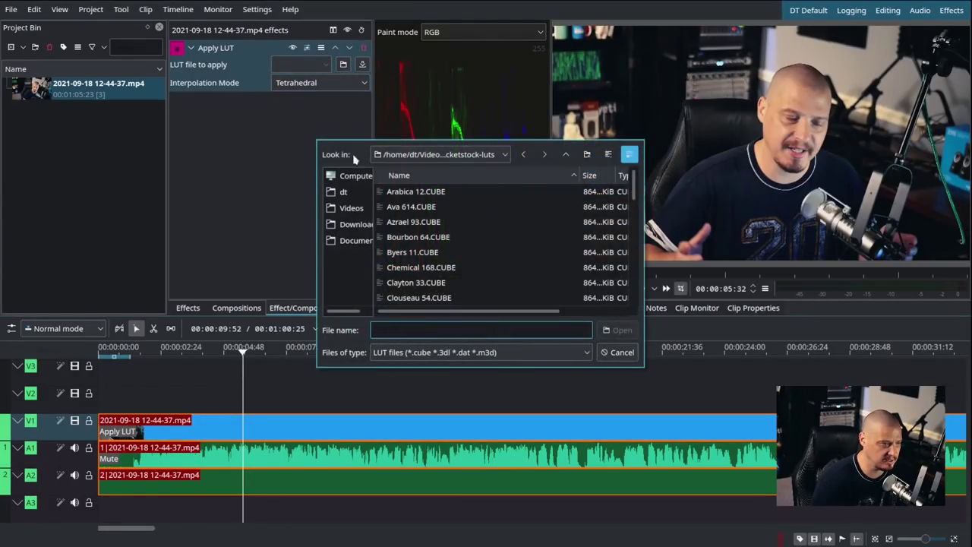
click(566, 155)
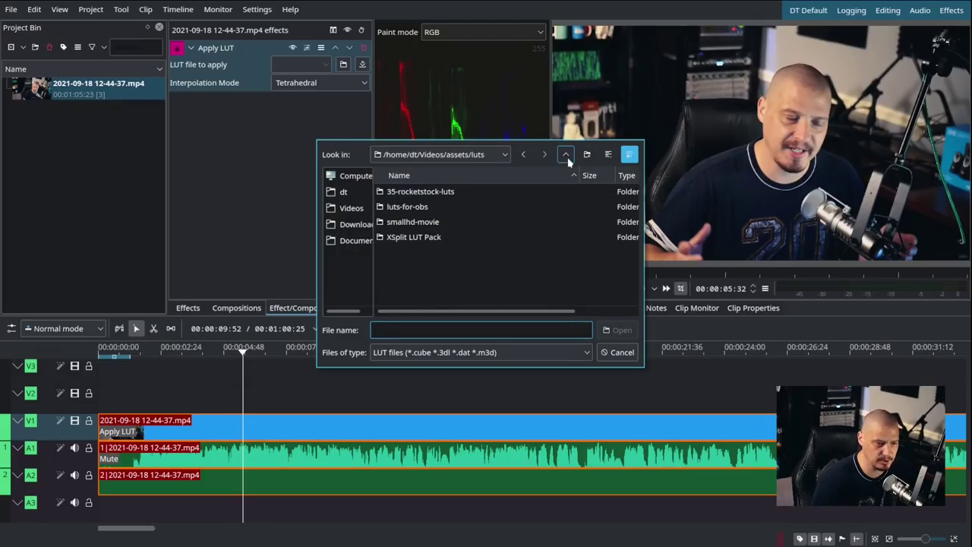
double_click(430, 194)
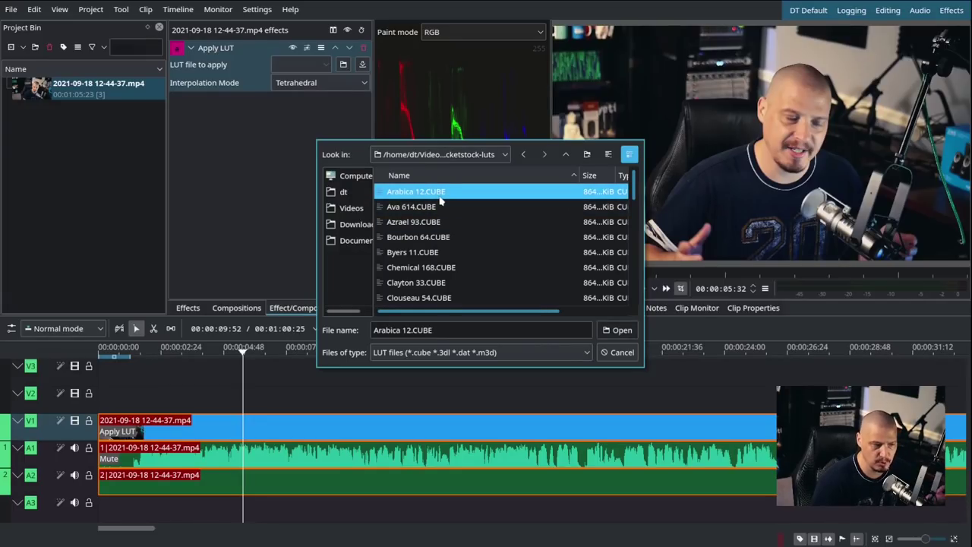
double_click(439, 194)
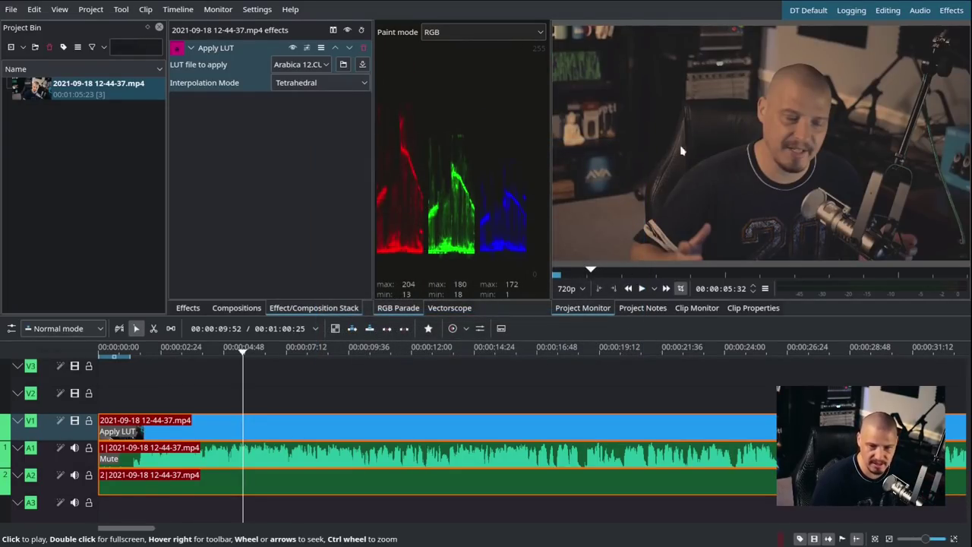
mouse_move(240, 388)
mouse_down()
mouse_move(400, 390)
mouse_move(249, 393)
mouse_up()
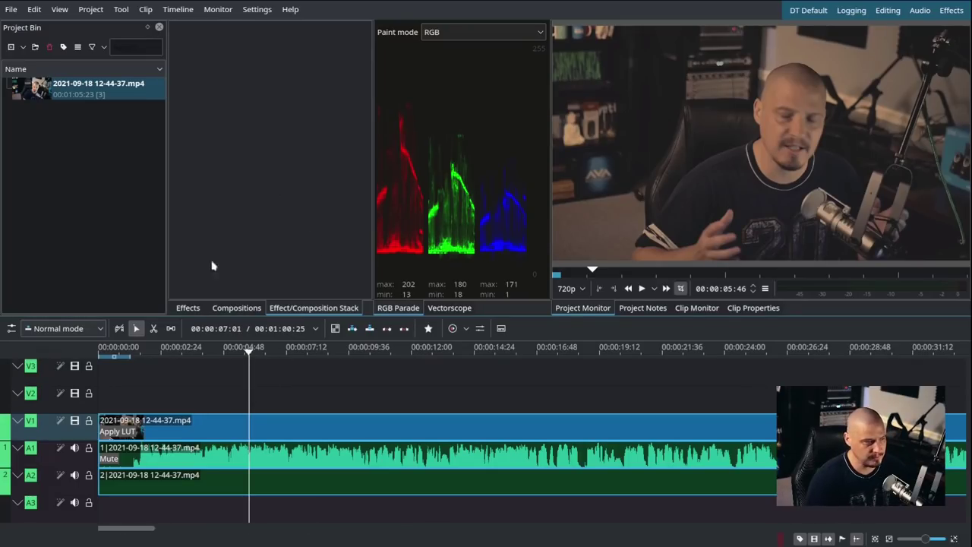
- Try Ava 614.CUBE, widen the effect panel, then switch the LUT to Azrael 93.CUBE
click(126, 428)
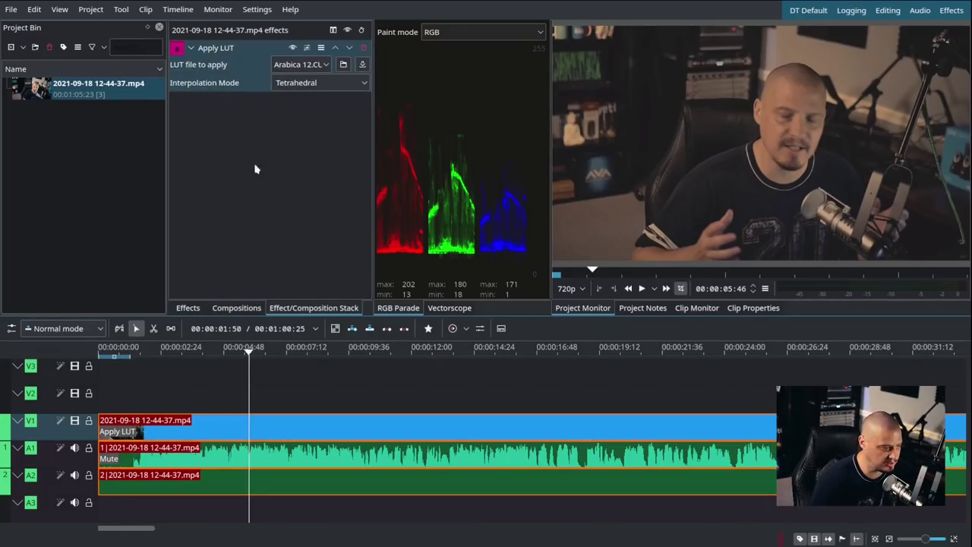
click(327, 67)
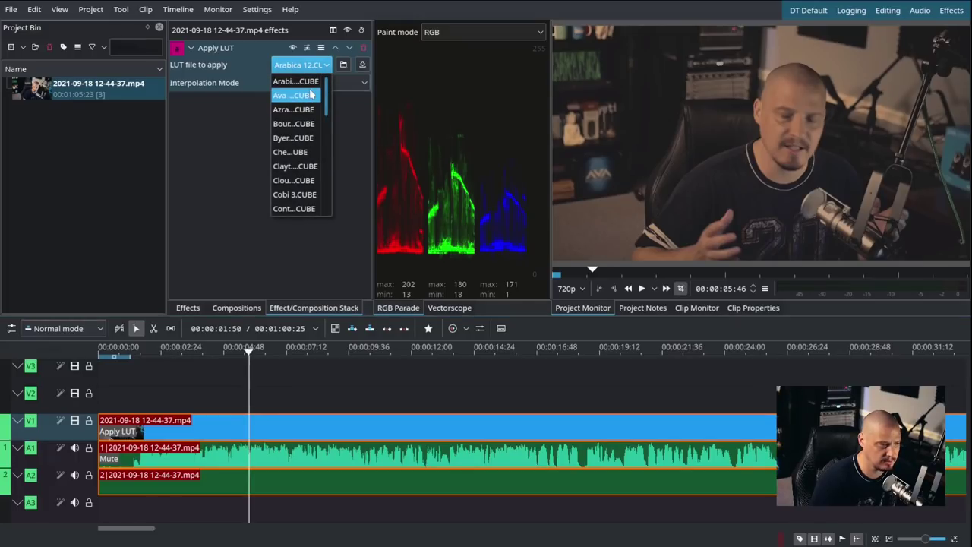
click(312, 95)
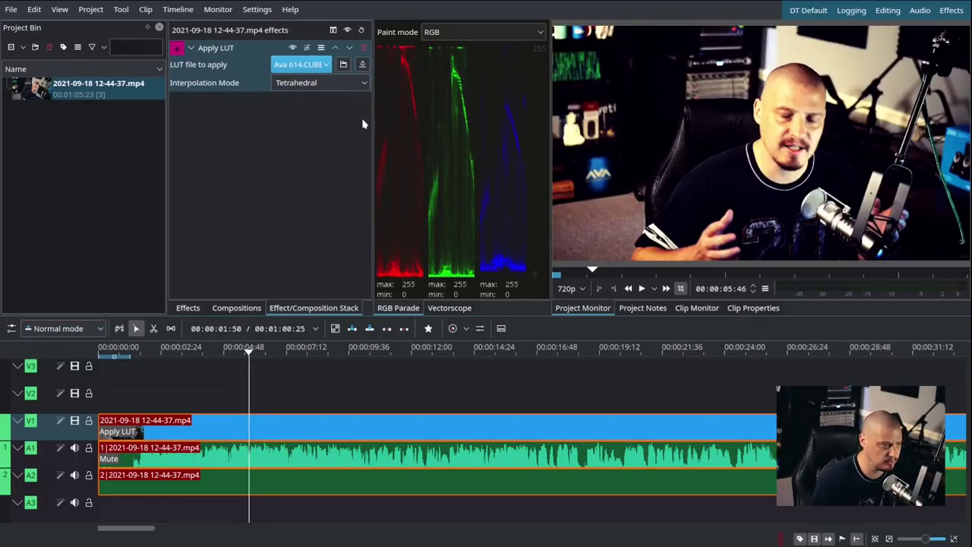
drag(363, 124, 423, 126)
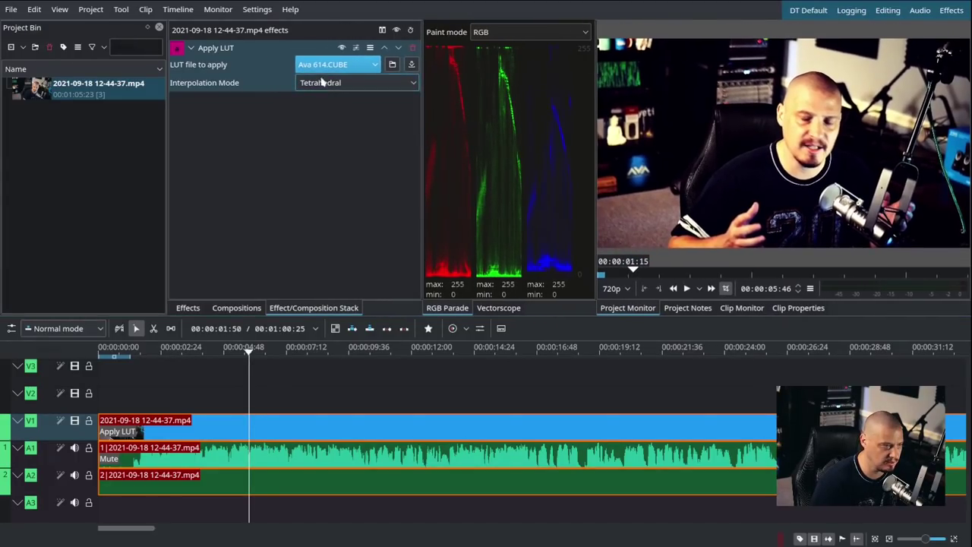
click(377, 65)
click(349, 114)
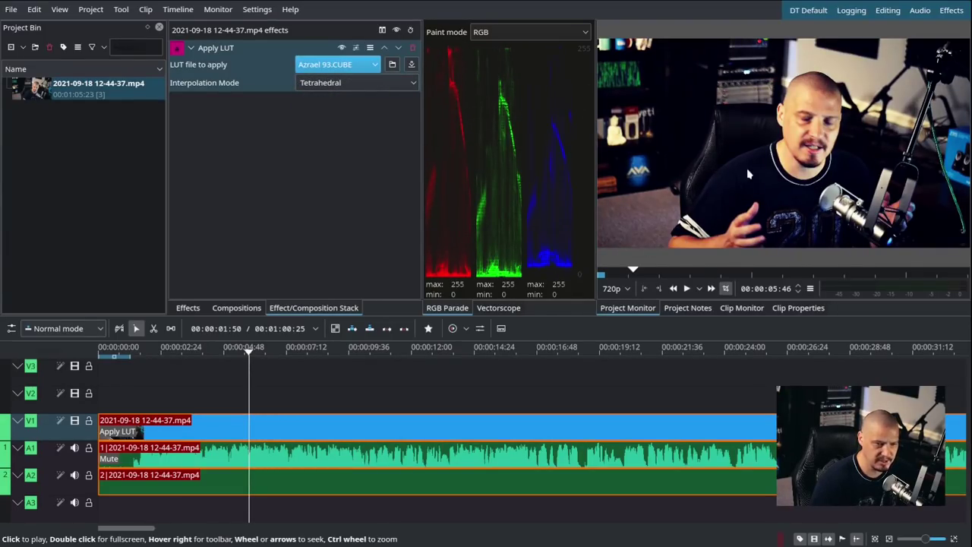
- Play back the Azrael-graded clip from near its start, then pause
click(152, 369)
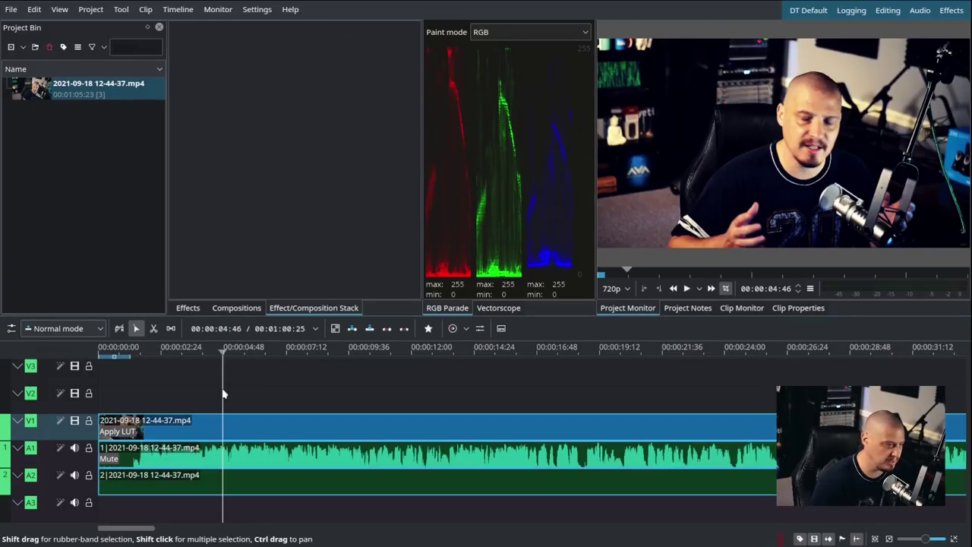
click(124, 369)
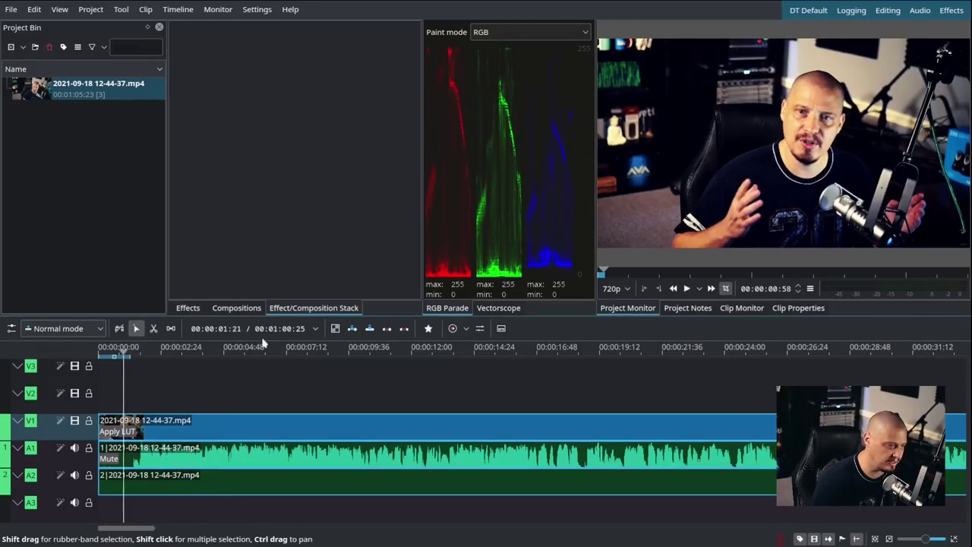
click(689, 289)
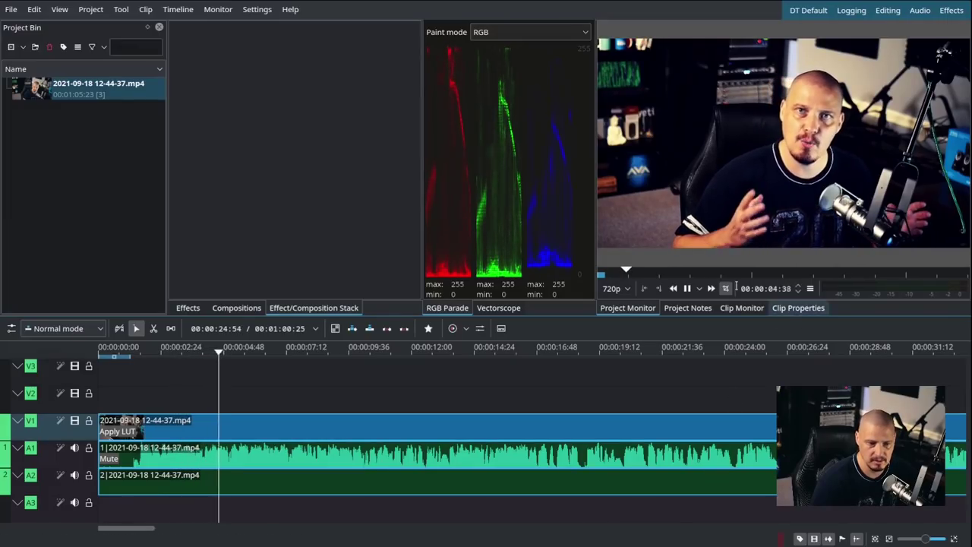
click(689, 288)
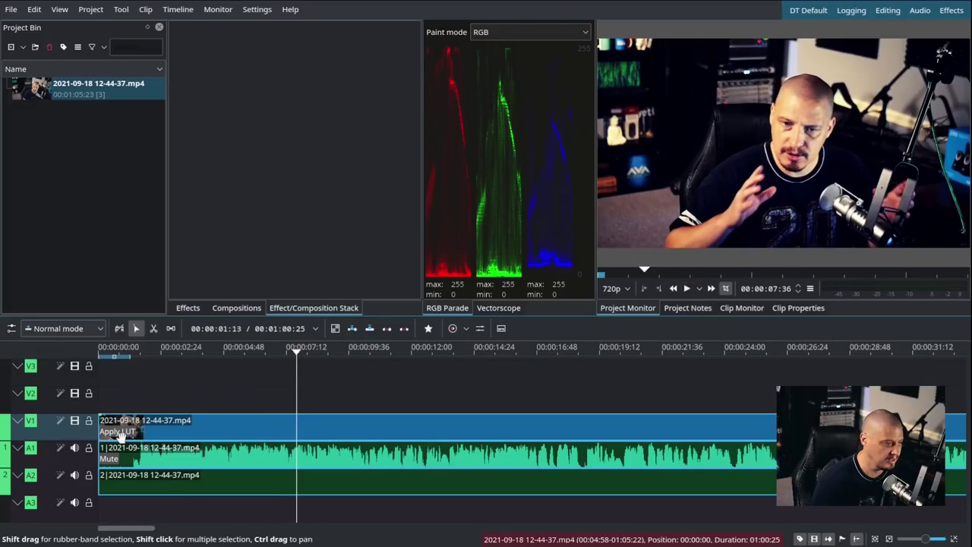
- Change the clip's LUT file to McKinnon 75.CUBE
click(122, 435)
click(326, 65)
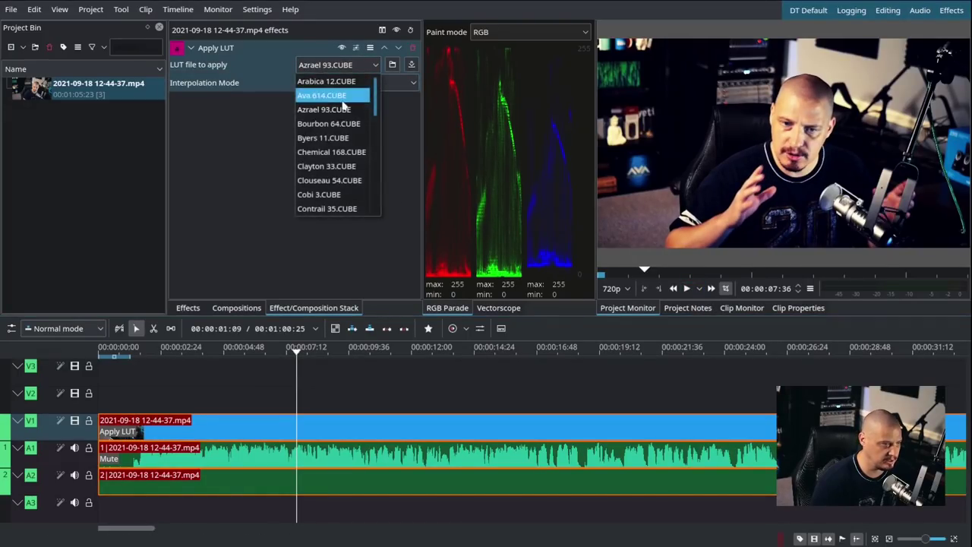
scroll(341, 106, down, 5)
scroll(343, 105, up, 1)
scroll(344, 105, up, 3)
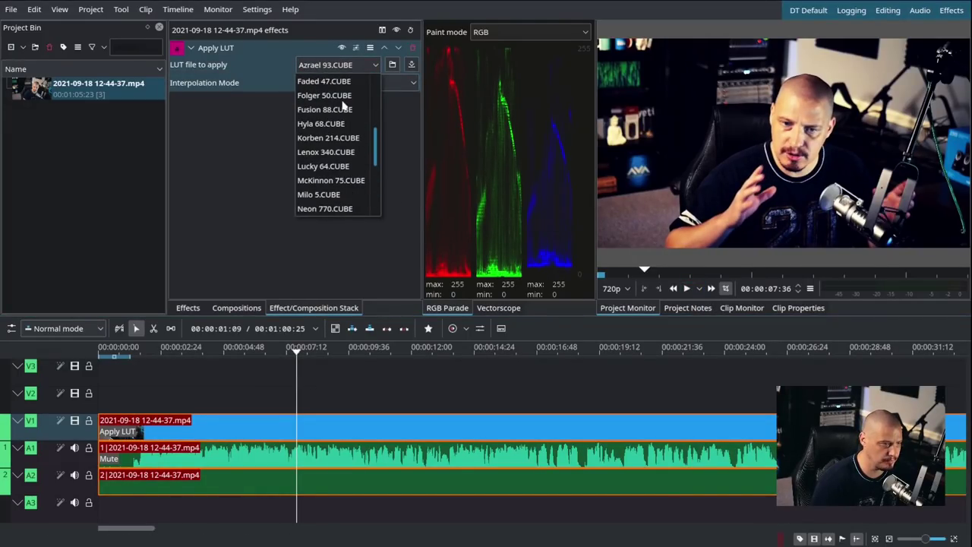
click(342, 181)
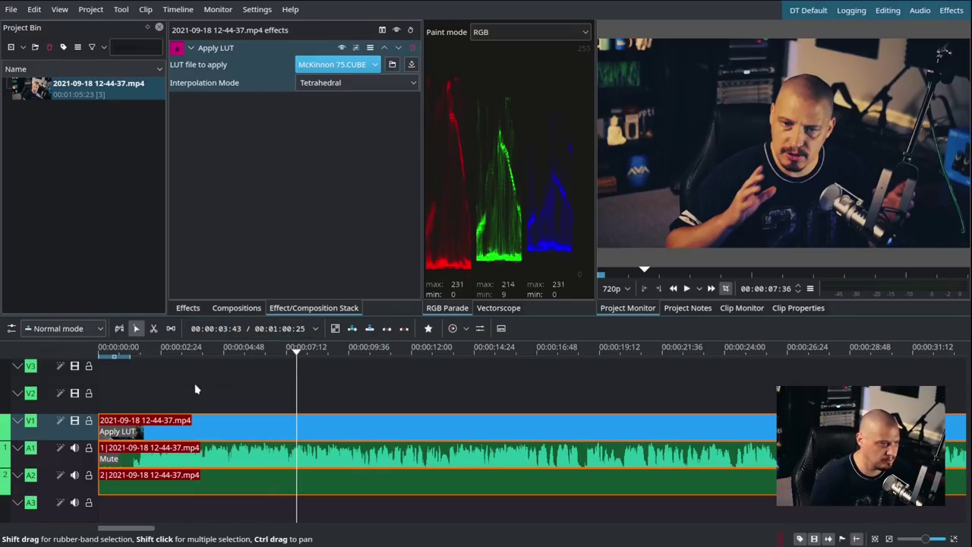
- Play the McKinnon-graded footage from the timeline start, then pause
click(133, 393)
key(Home)
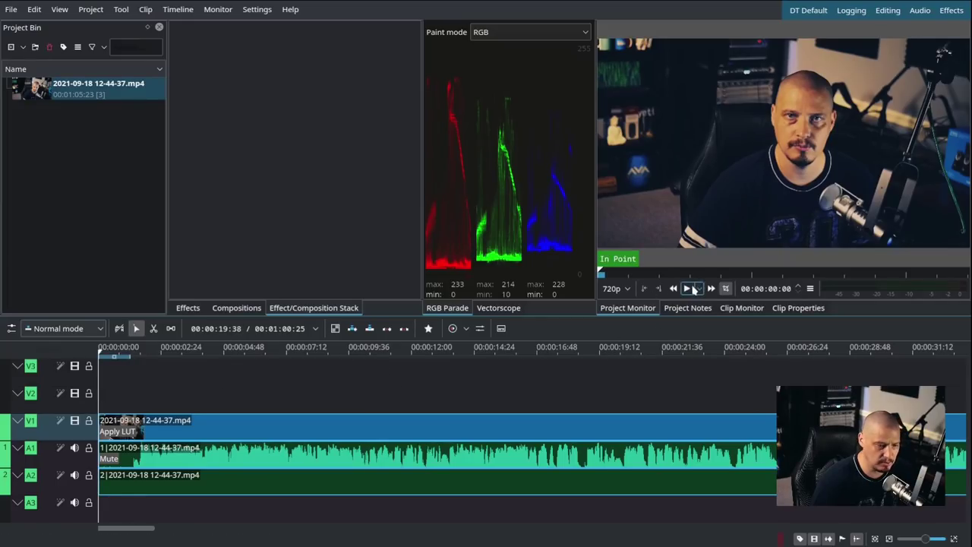
click(691, 289)
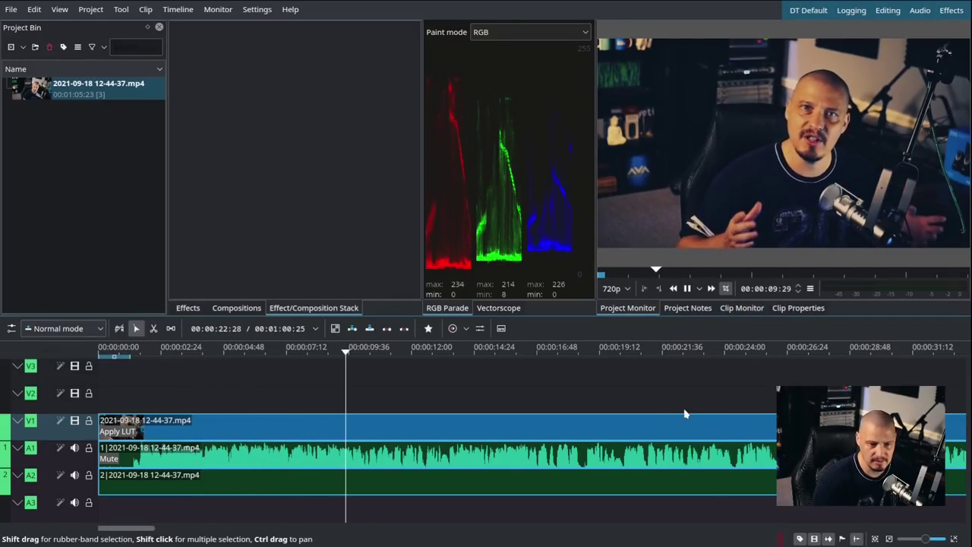
click(688, 289)
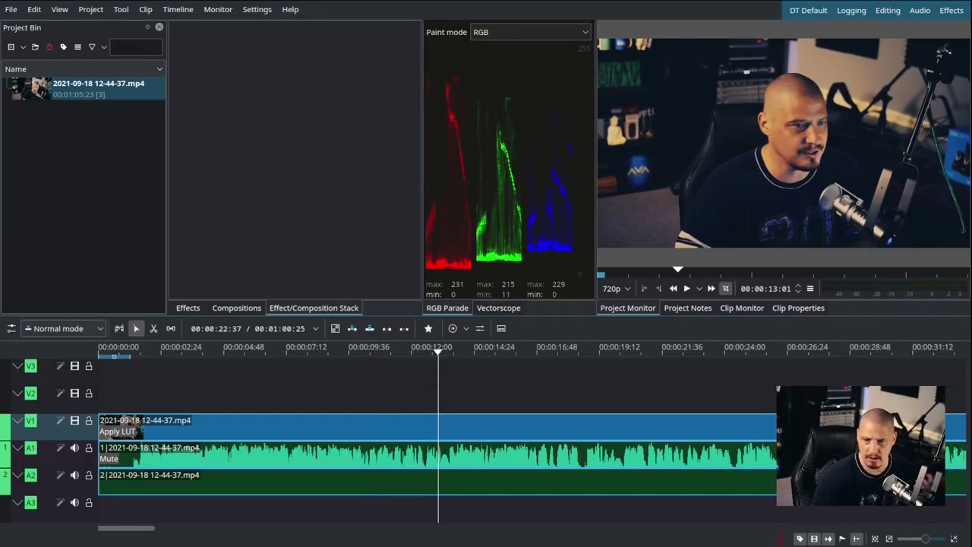
- Add Lift/gamma/gain, shift the gamma and gain wheels, then delete that effect again
click(119, 430)
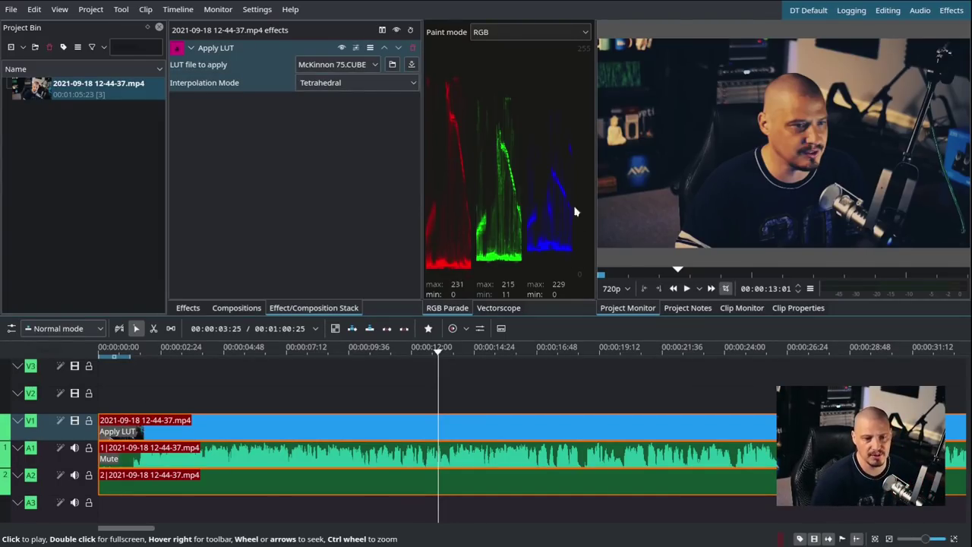
right_click(174, 426)
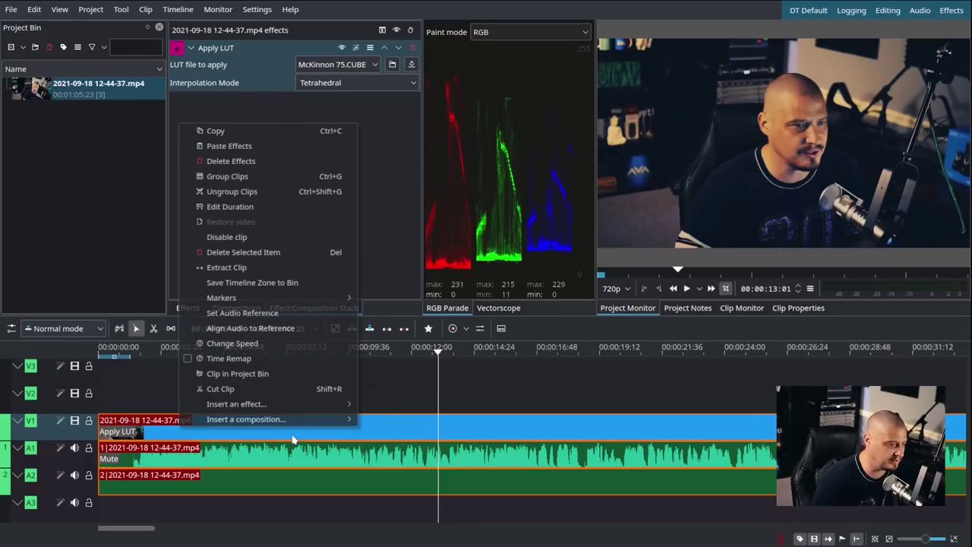
mouse_move(293, 410)
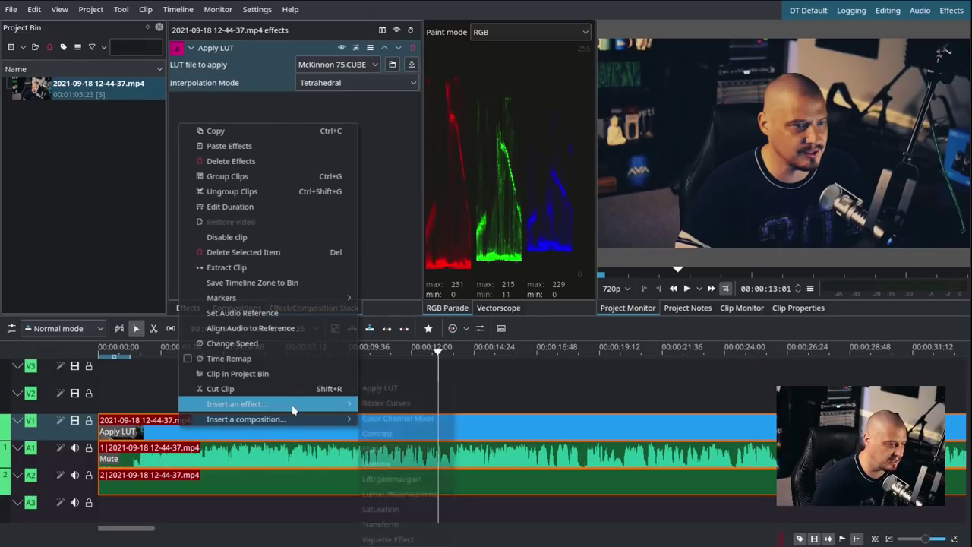
click(391, 479)
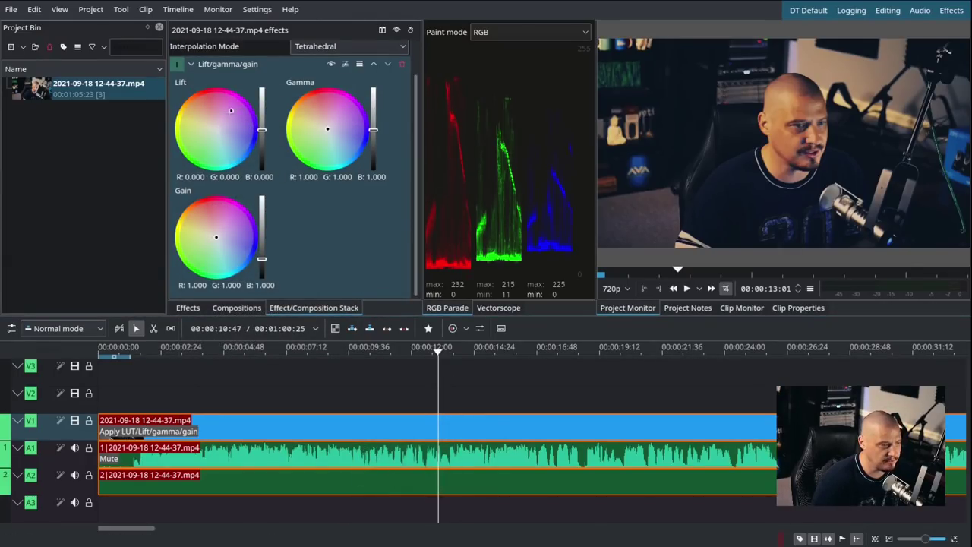
drag(352, 119, 334, 114)
drag(238, 230, 204, 250)
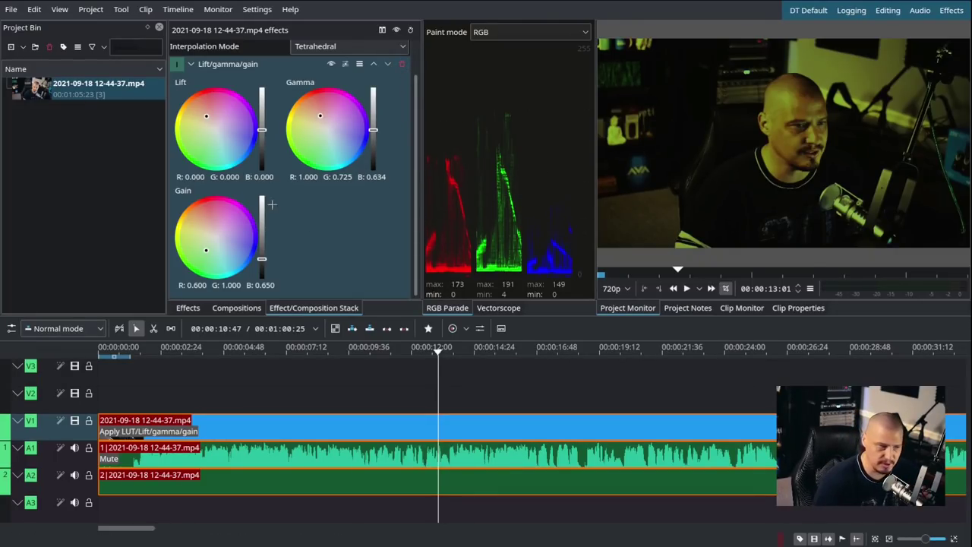
click(400, 66)
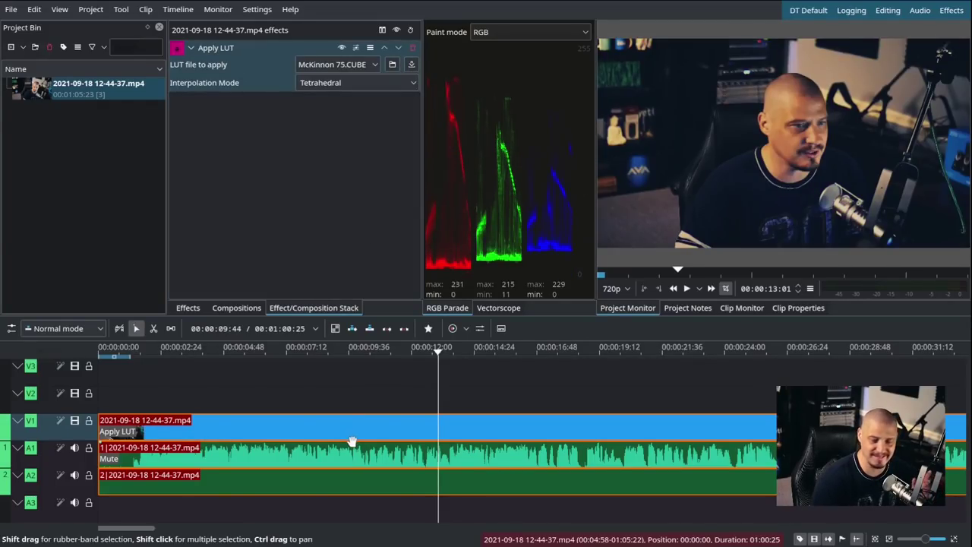
- Try a Bézier Curves effect with brighter highlights and more contrast, delete it, and press Ctrl+Q
right_click(201, 427)
mouse_move(365, 411)
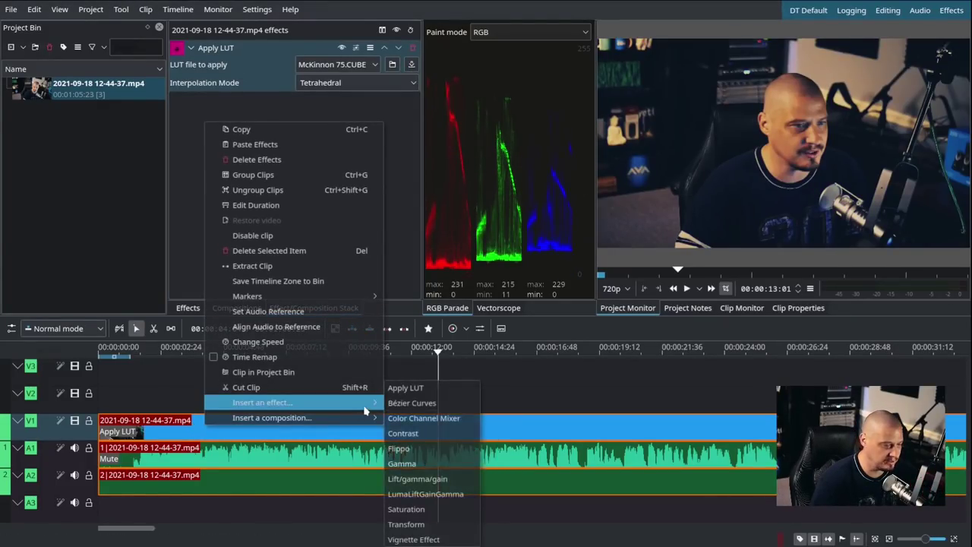
click(414, 403)
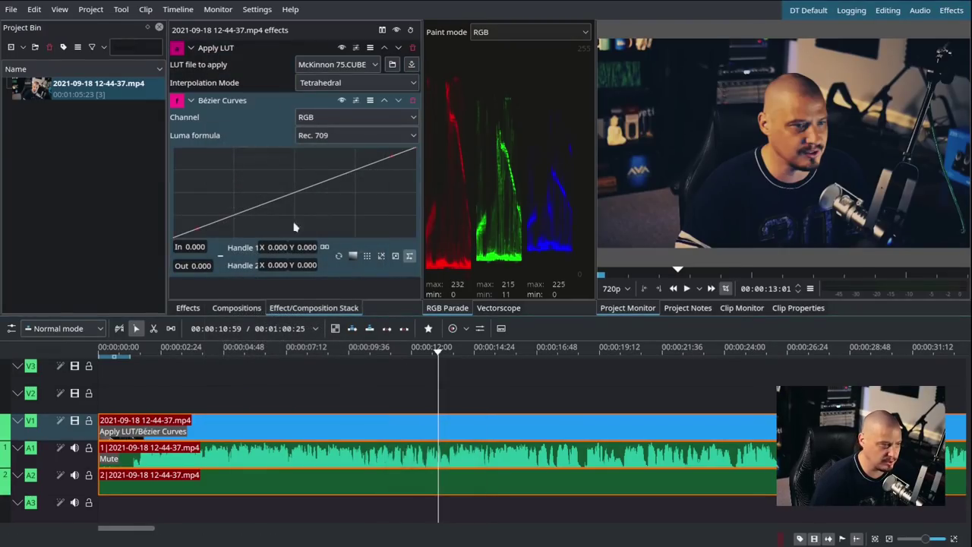
drag(206, 228, 215, 227)
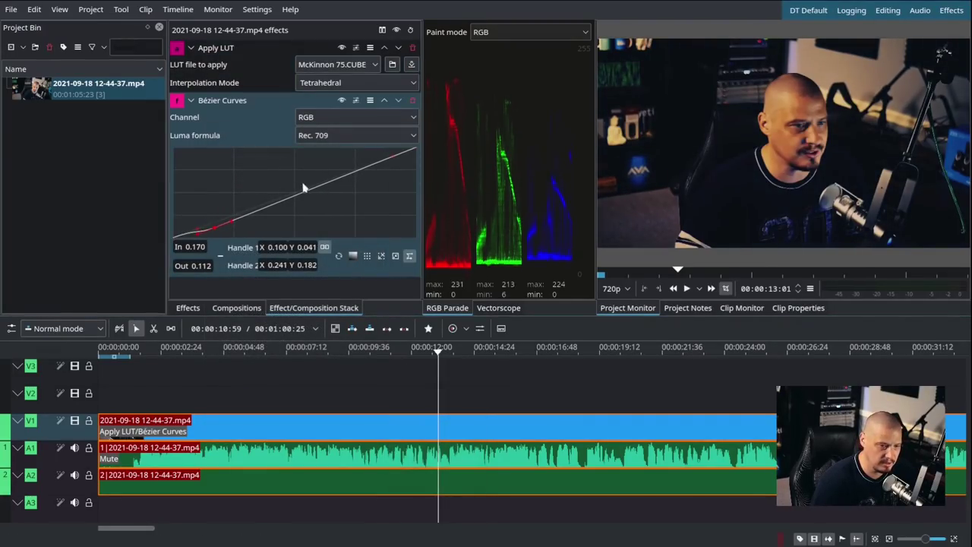
drag(350, 180, 336, 164)
drag(289, 193, 260, 184)
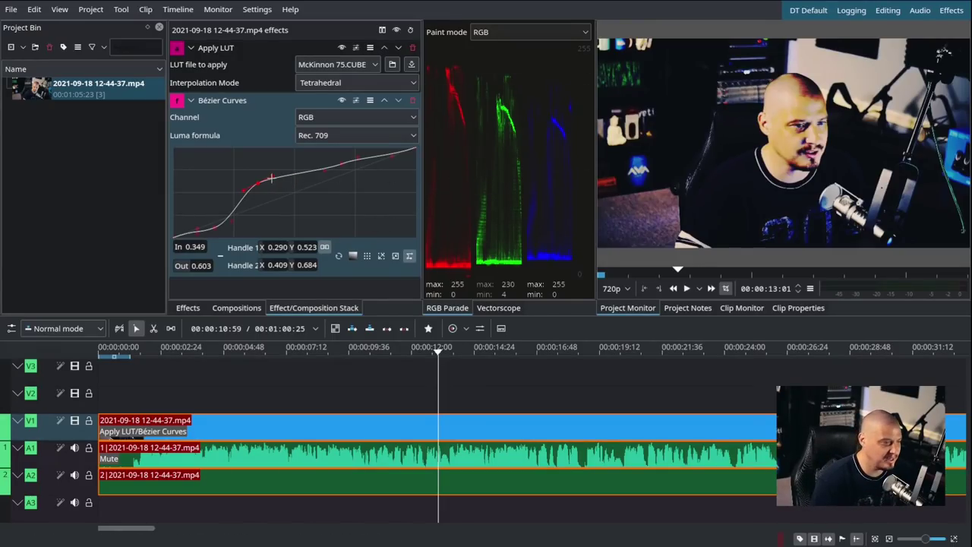
click(412, 100)
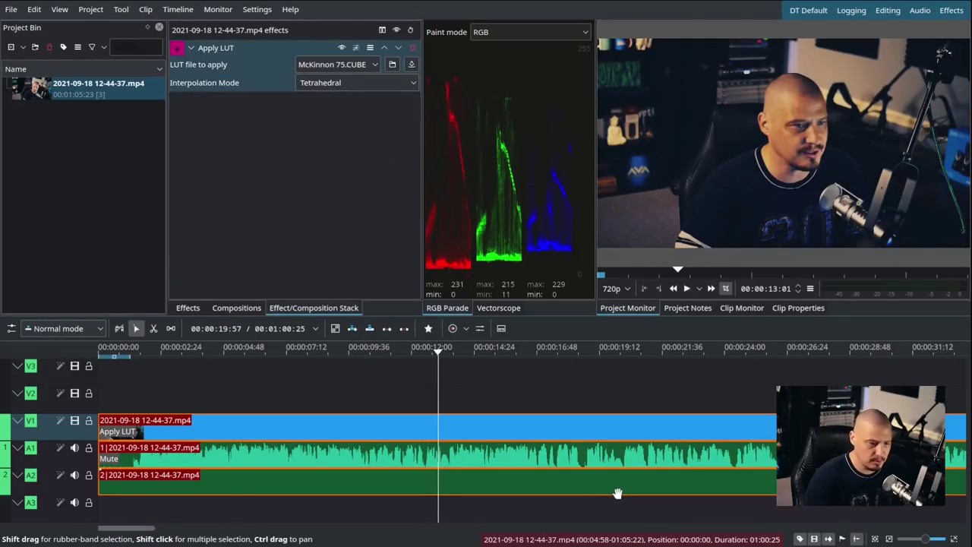
key(ctrl+q)
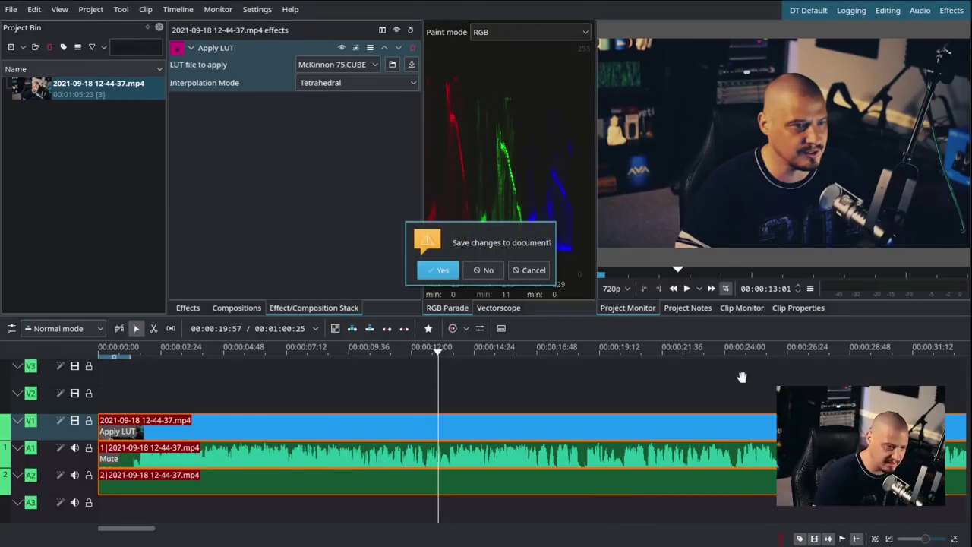
- Answer the save prompt so Kdenlive closes, then select Cam Link in OBS's Main scene
click(486, 271)
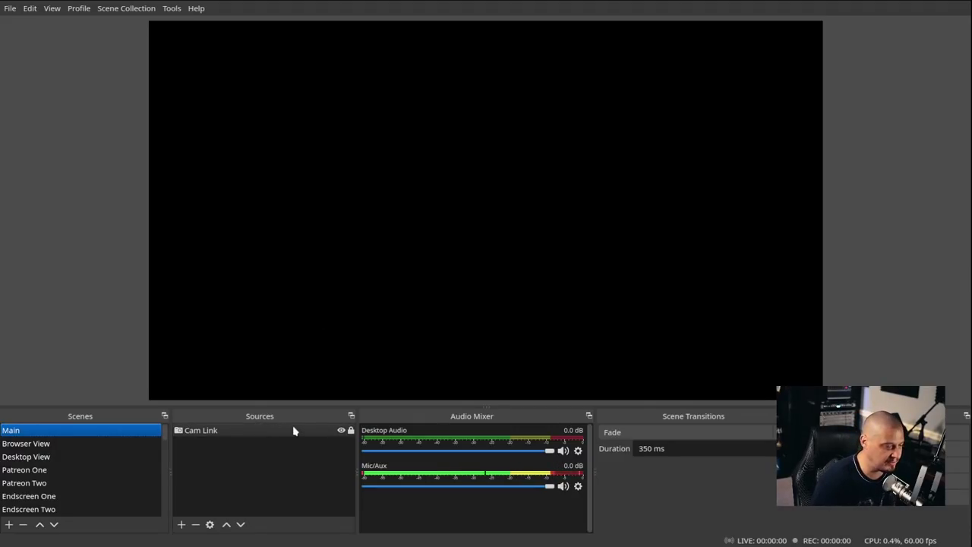
click(292, 431)
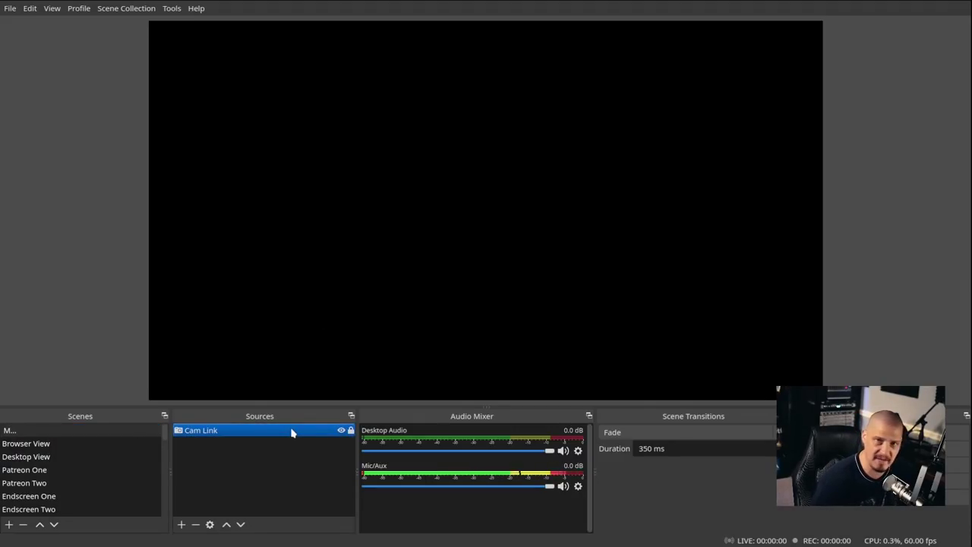
- Check Cam Link's Apply LUT filter uses dt-lut-03.png at amount 1.00, then close Filters
right_click(292, 433)
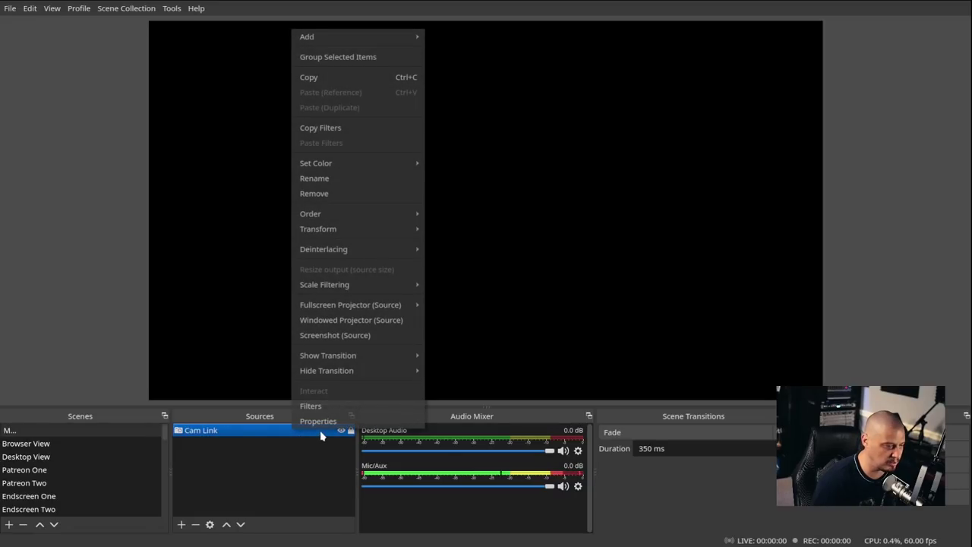
click(324, 407)
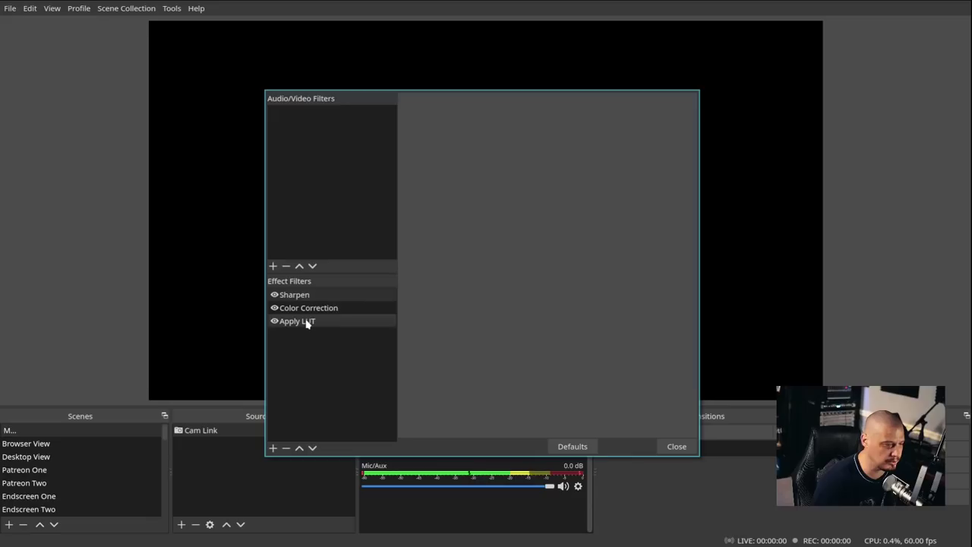
click(307, 322)
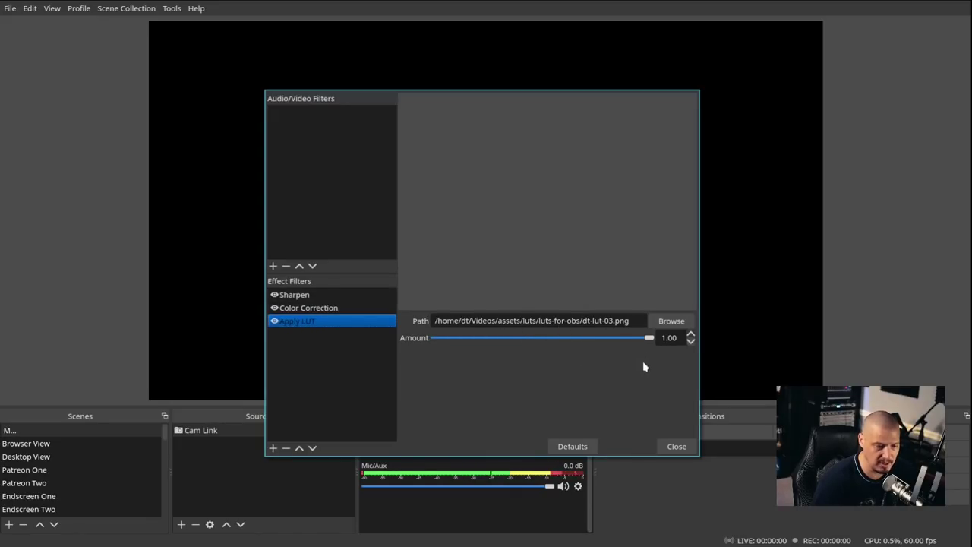
click(677, 445)
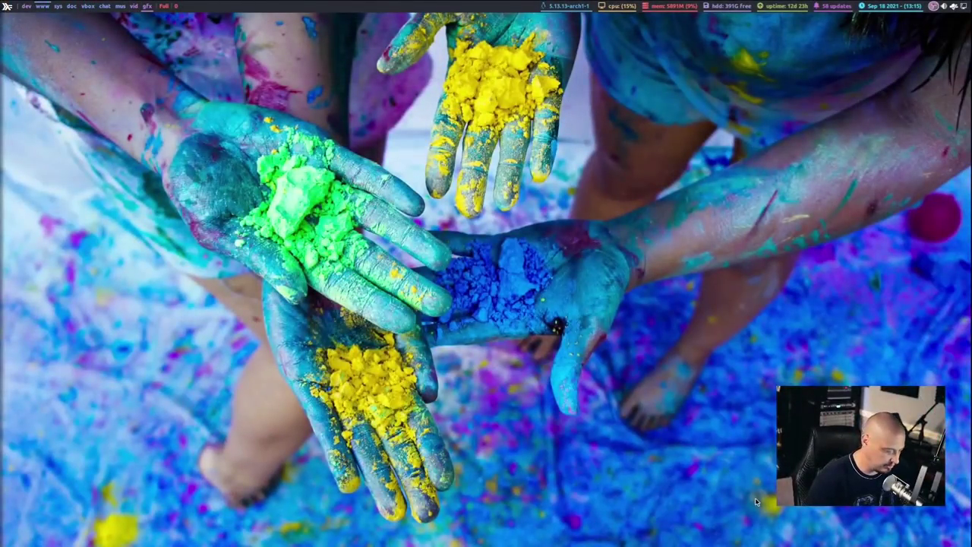
- Launch GIMP from the dmenu Run prompt
key(super+shift+Return)
text(gimp)
key(Return)
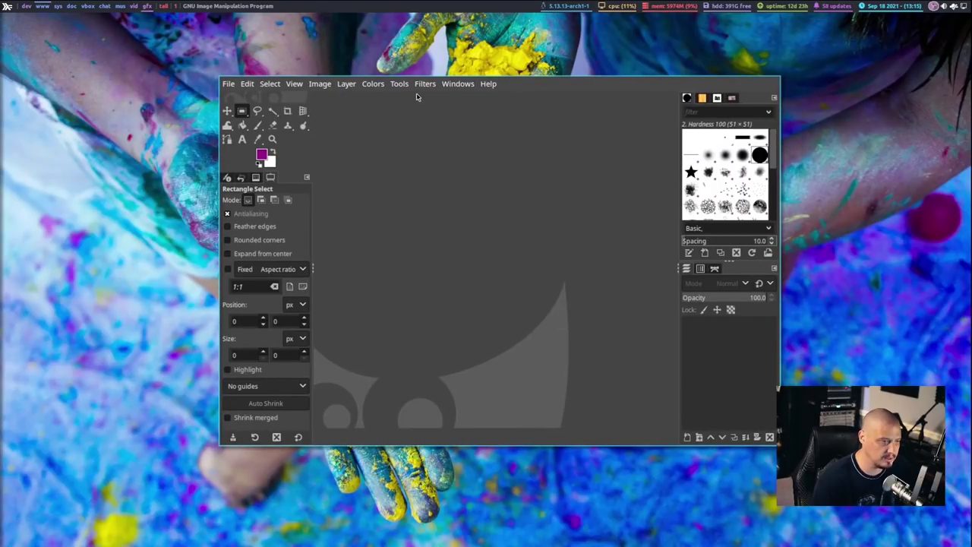
click(426, 84)
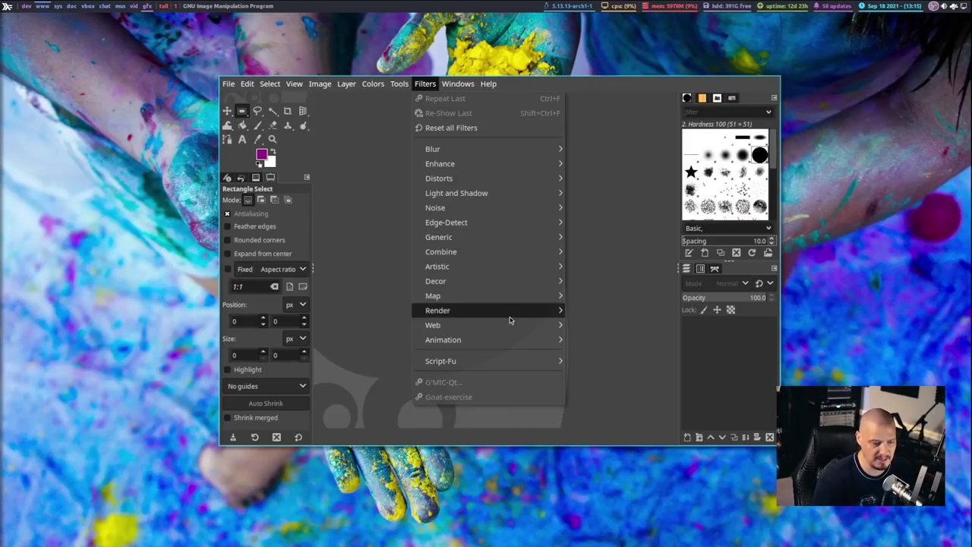
click(367, 189)
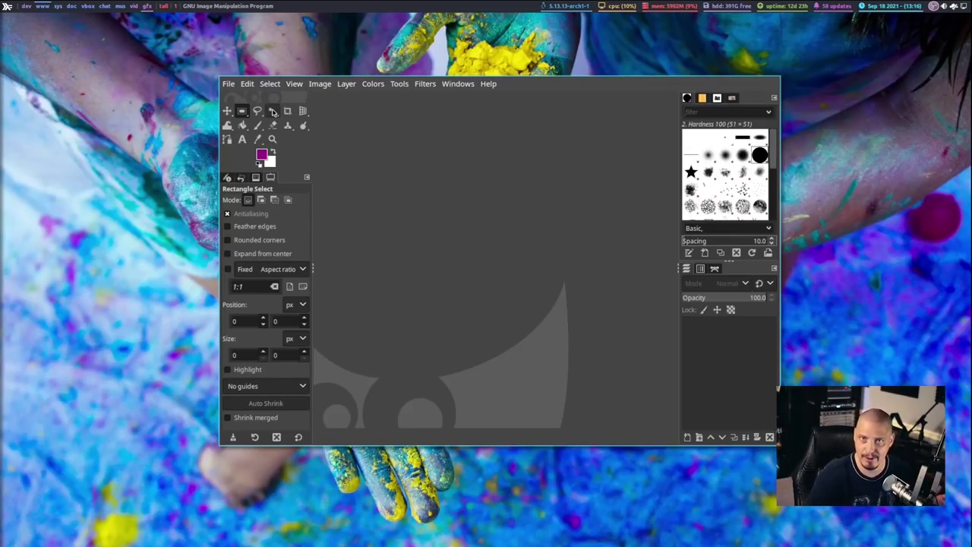
- Open bayou-boomer.png from the Open Recent list
click(235, 86)
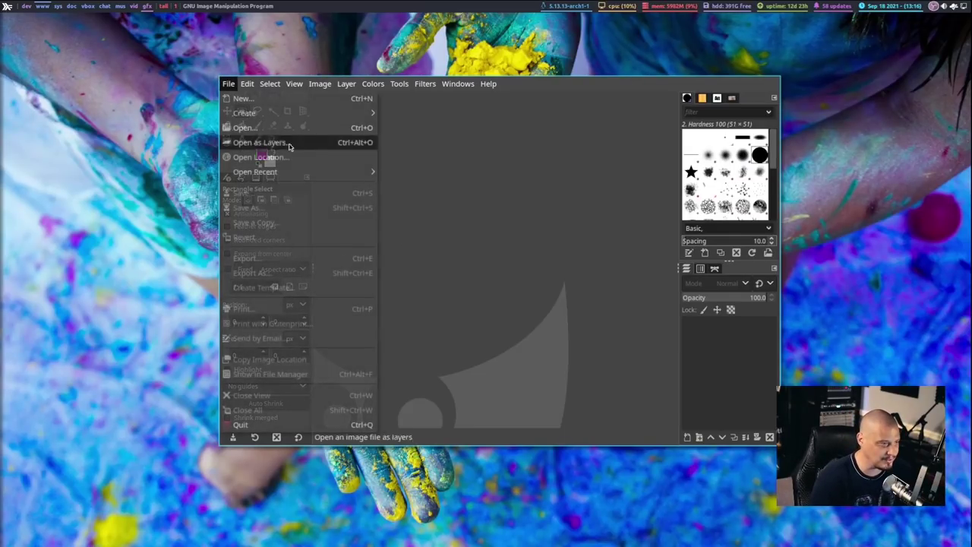
mouse_move(334, 172)
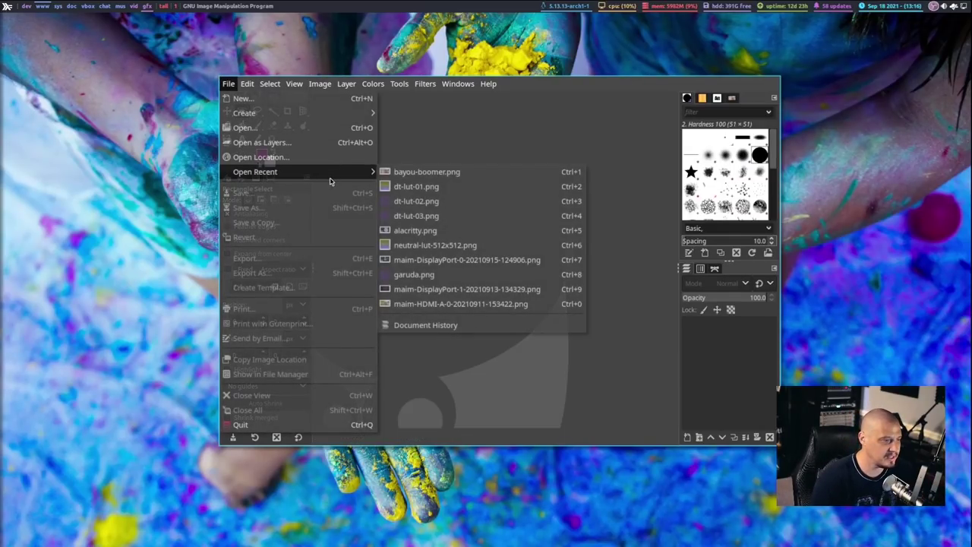
click(456, 176)
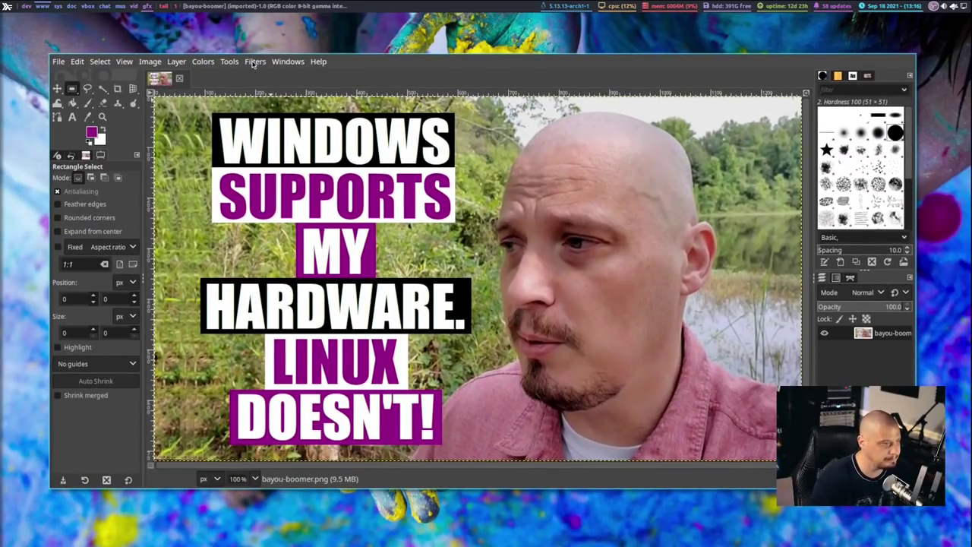
- Open the G'MIC-Qt filter collection from the Filters menu
click(254, 62)
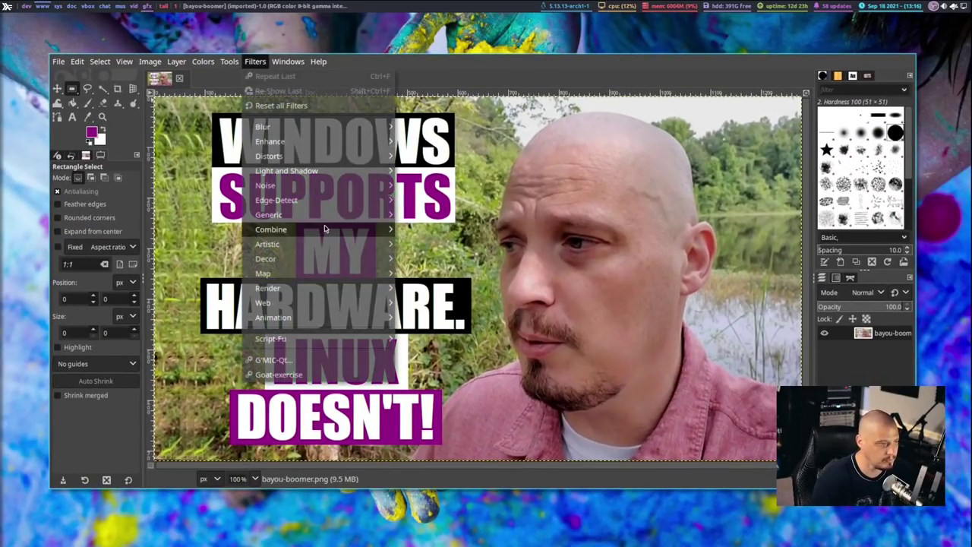
click(303, 361)
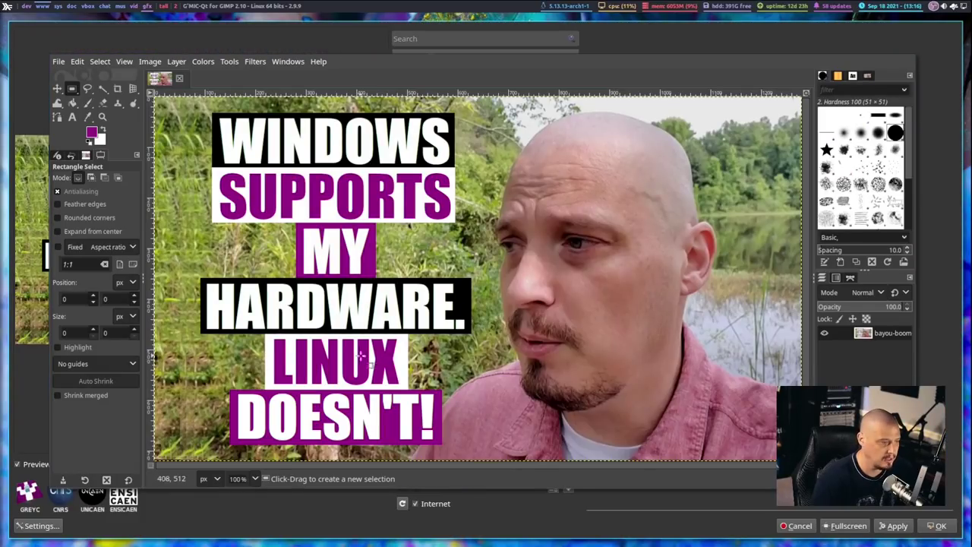
click(308, 39)
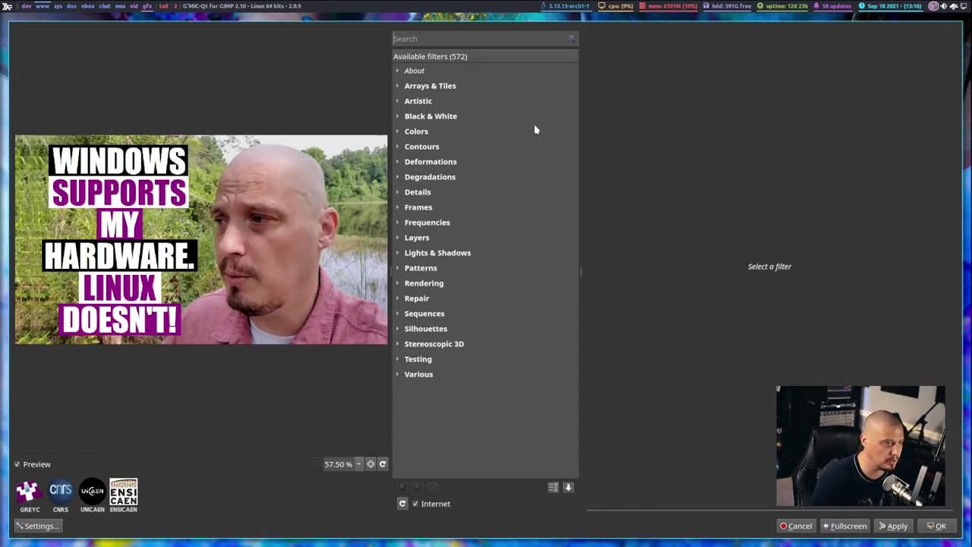
- Expand and collapse Arrays & Tiles and Contours, cancel G'MIC-Qt, and close GIMP
click(399, 86)
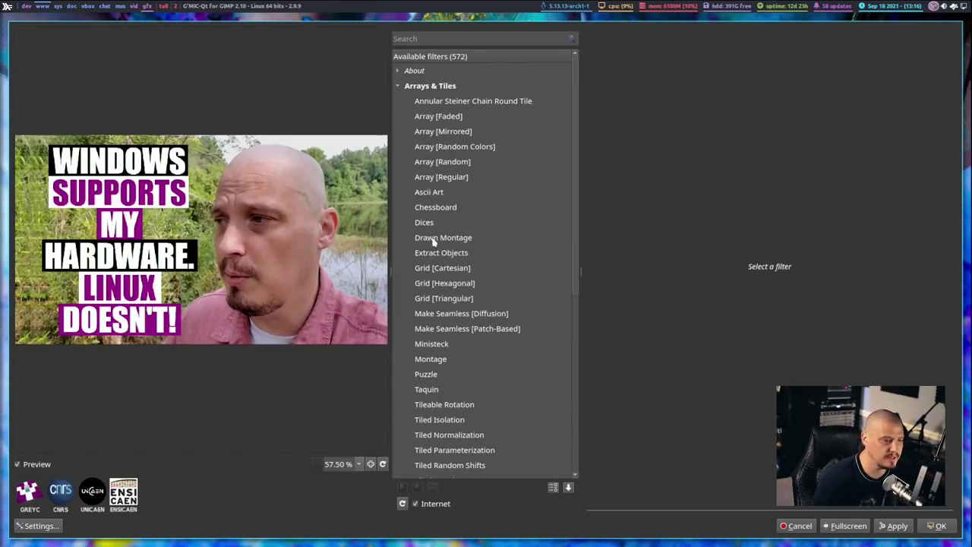
click(399, 86)
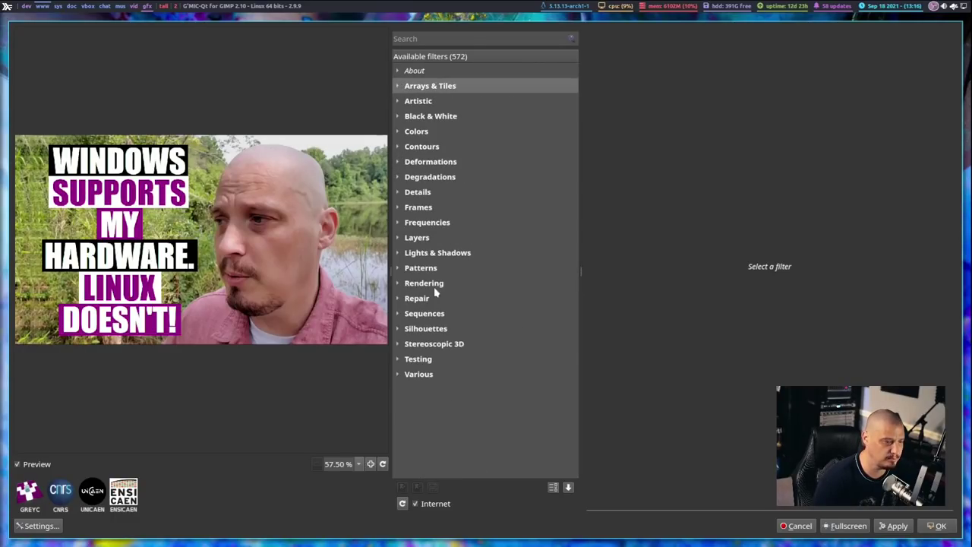
click(396, 148)
click(396, 149)
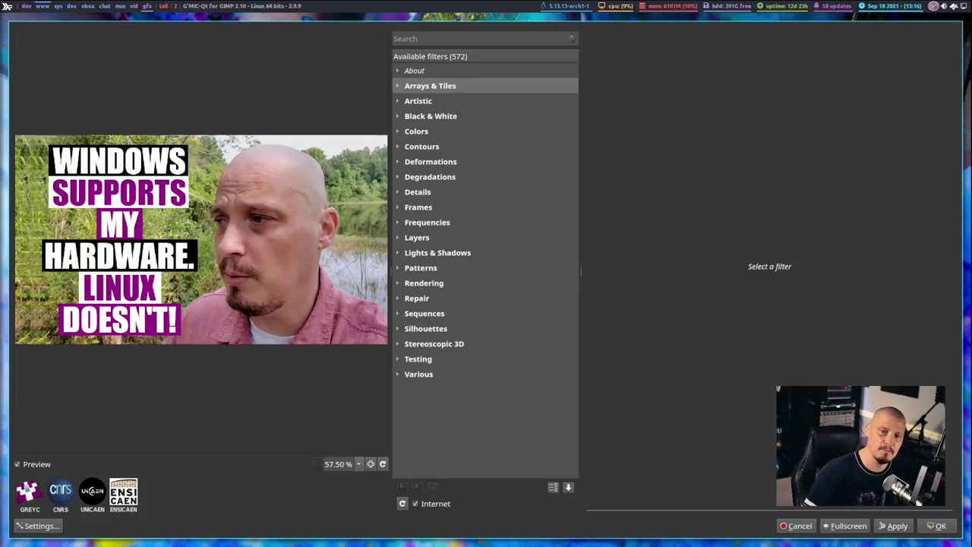
click(798, 526)
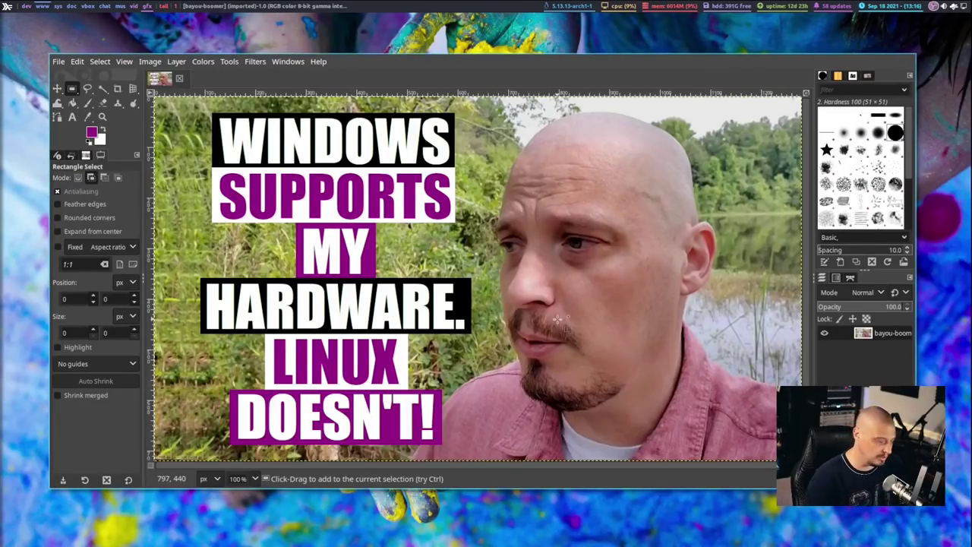
key(super+shift+c)
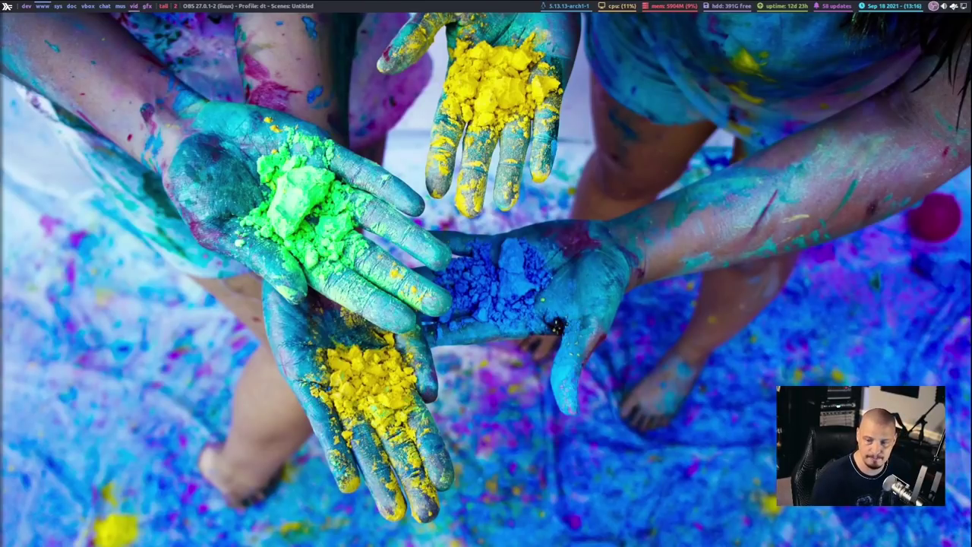
- Switch to the file manager workspace and close the Videos window
key(super+1)
key(super+shift+c)
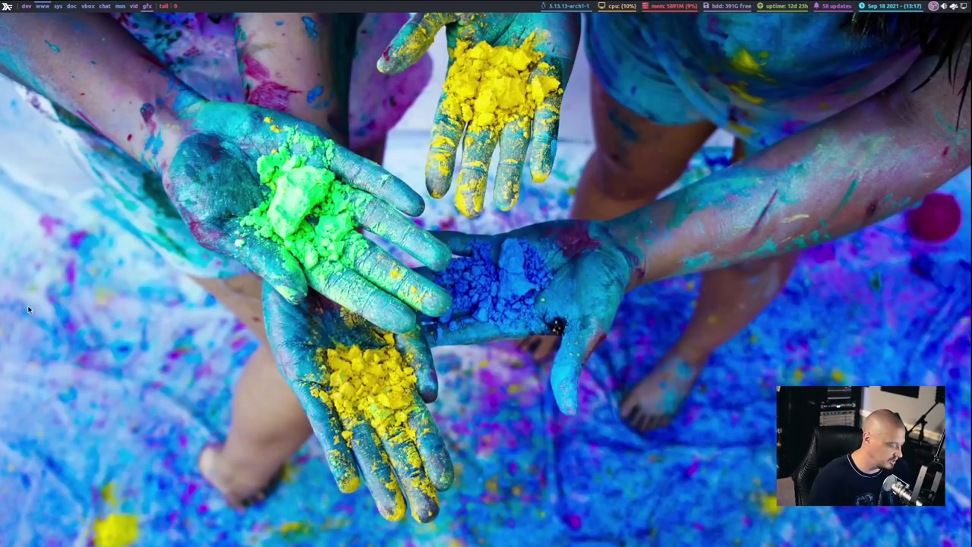
key(super+2)
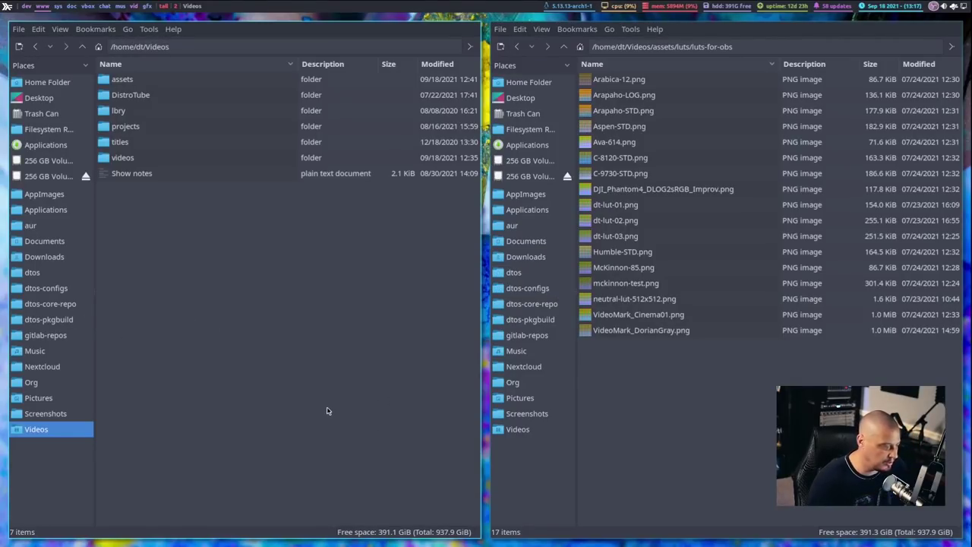
key(super+shift+c)
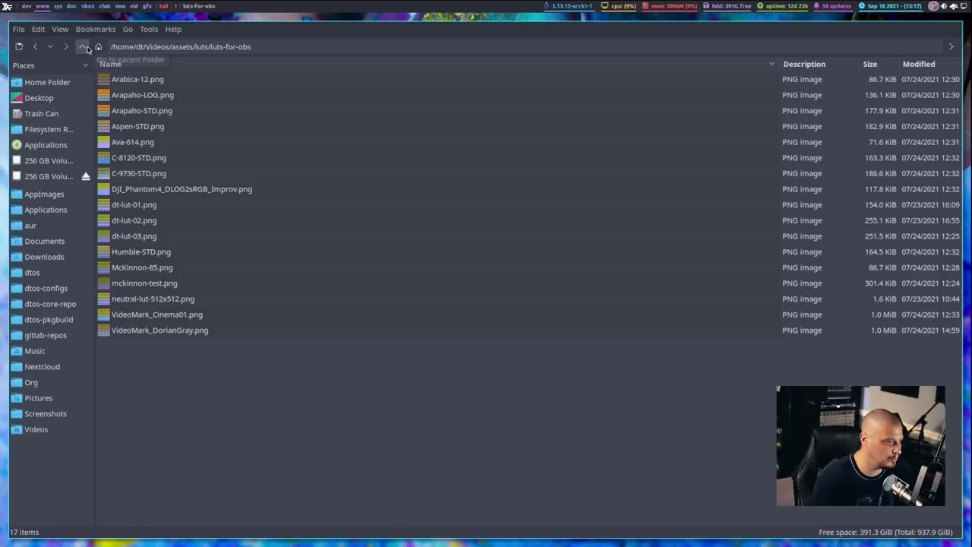
- Open dt-lut-03.png with GNU Image Manipulation Program
click(139, 238)
right_click(141, 237)
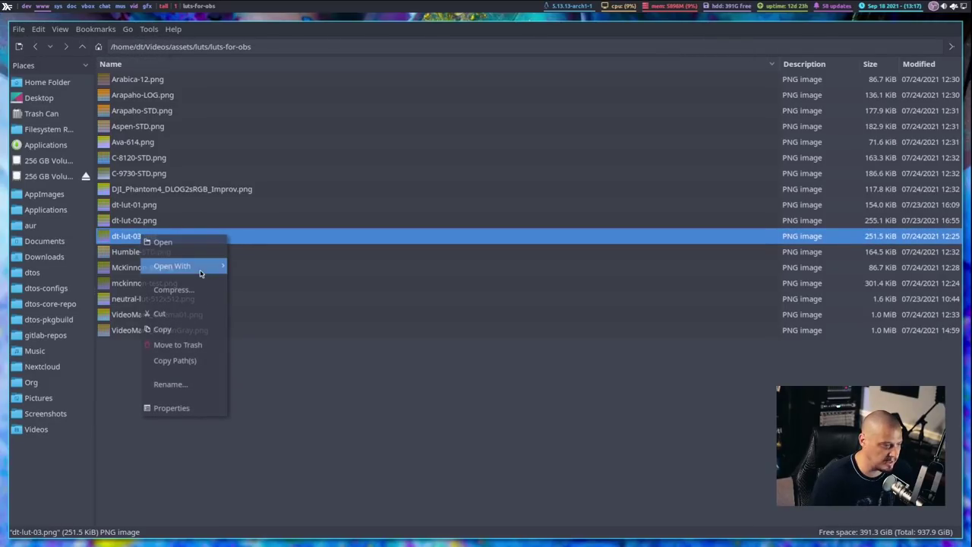
mouse_move(201, 274)
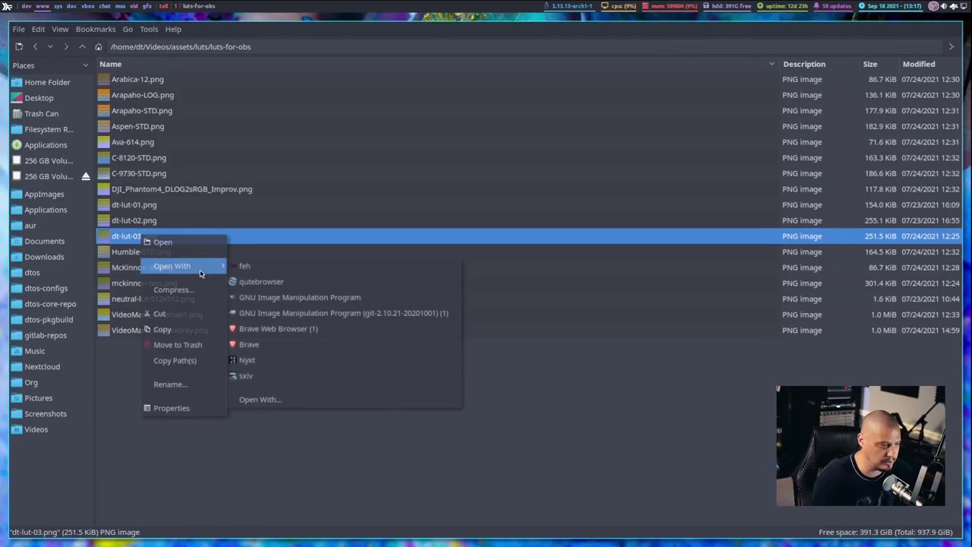
click(303, 298)
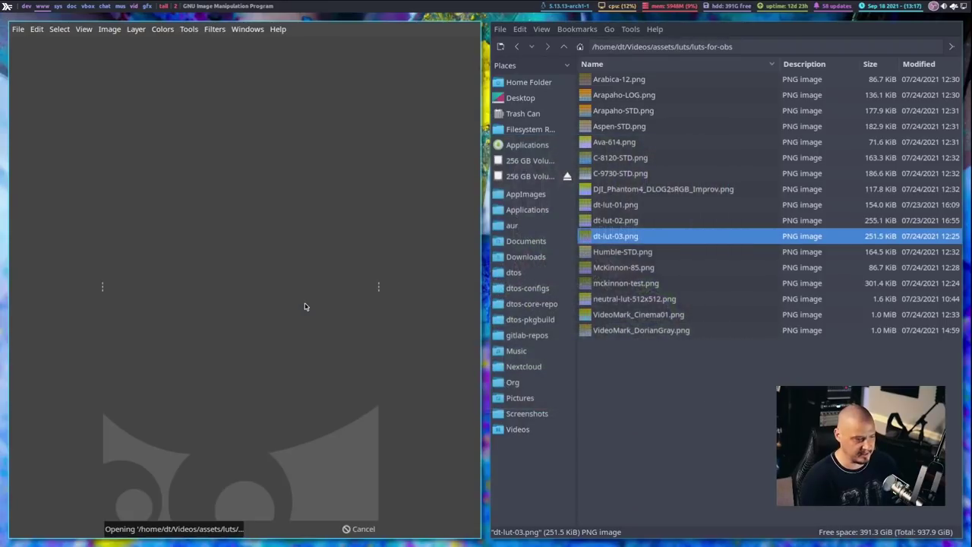
- Apply Hue-Saturation with hue 10.1 and saturation 21.9, then overwrite dt-lut-03.png
key(super+space)
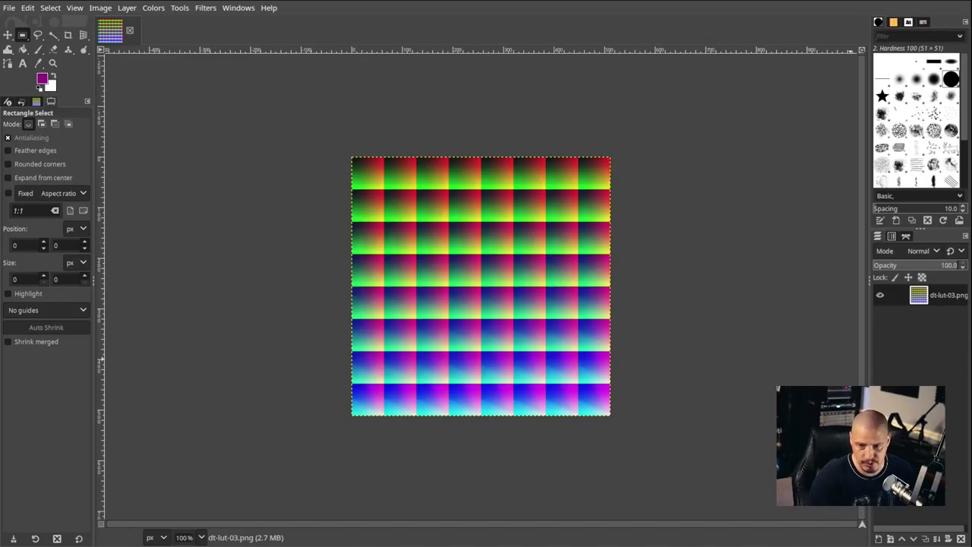
click(152, 7)
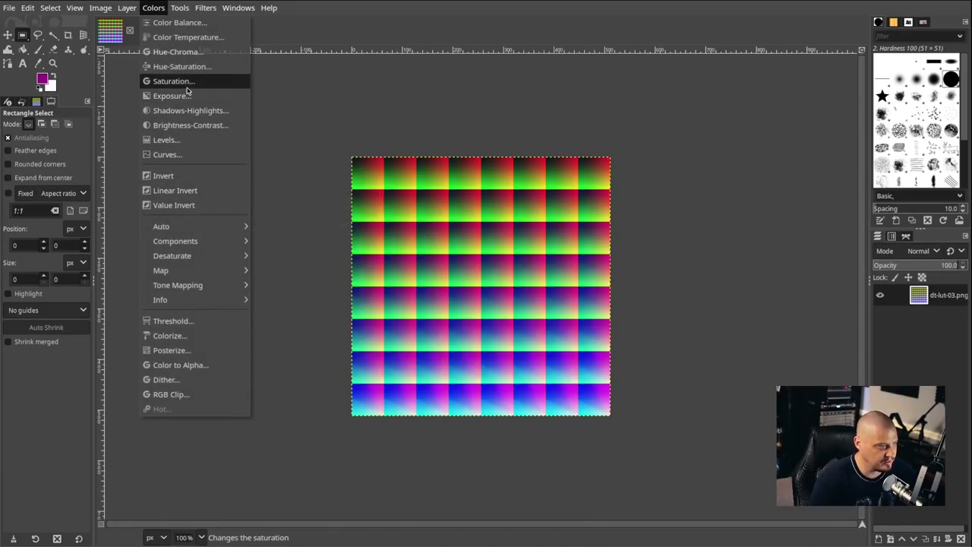
click(174, 67)
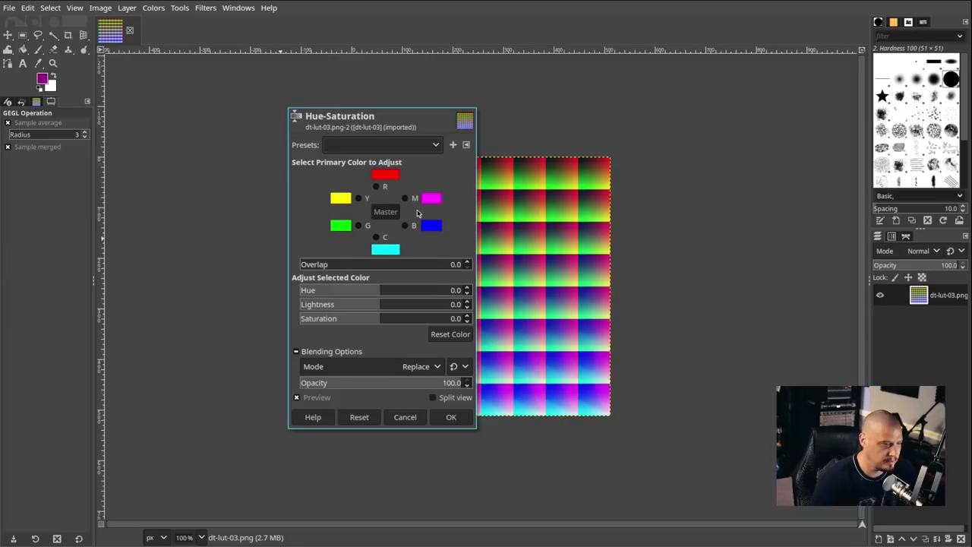
drag(248, 281, 253, 280)
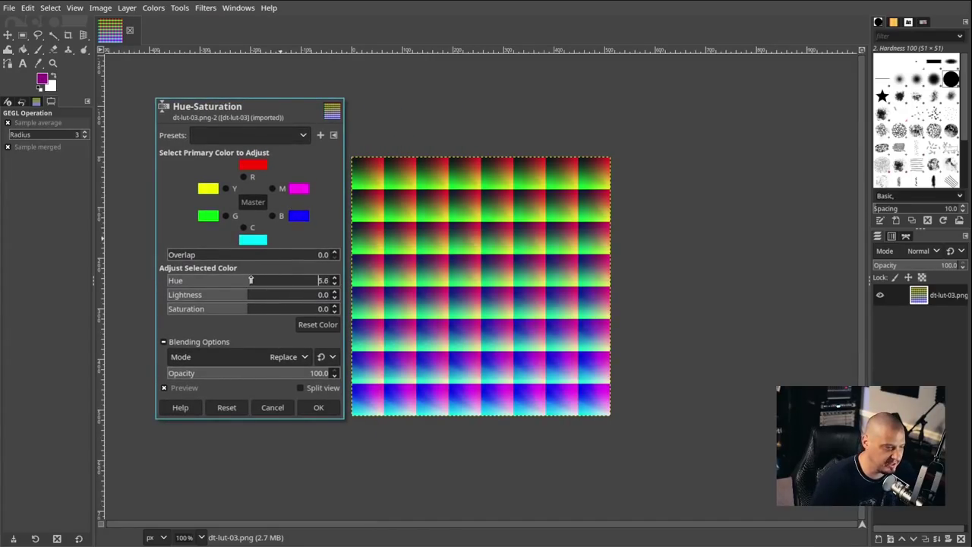
click(265, 309)
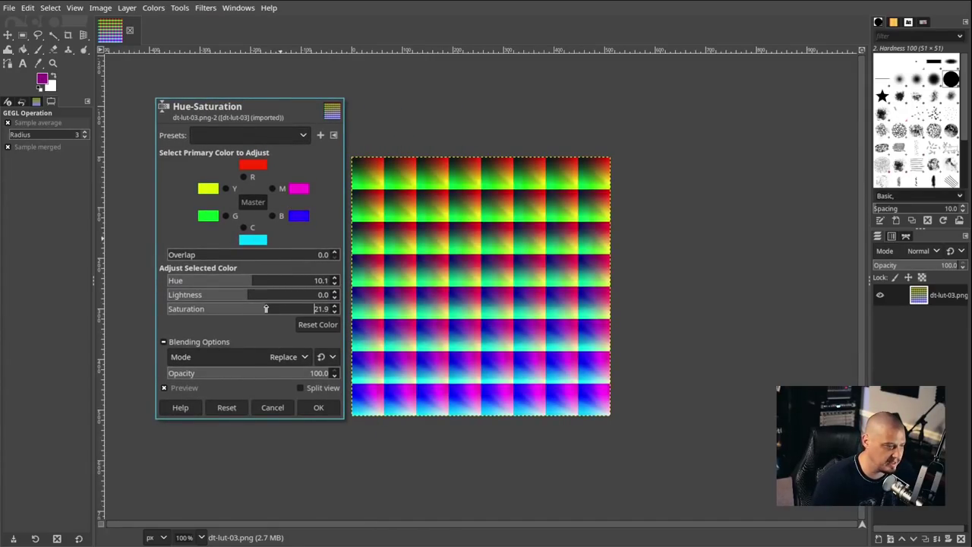
click(319, 407)
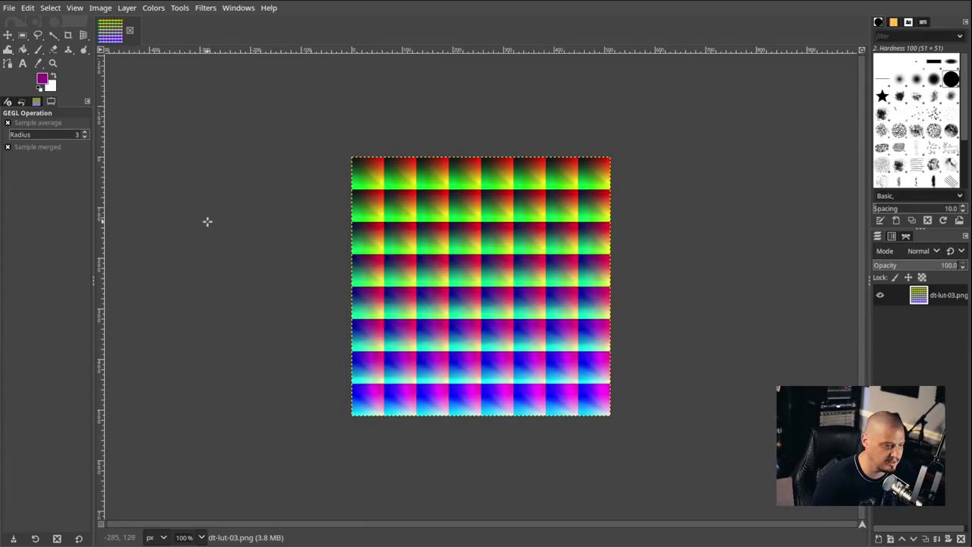
click(9, 7)
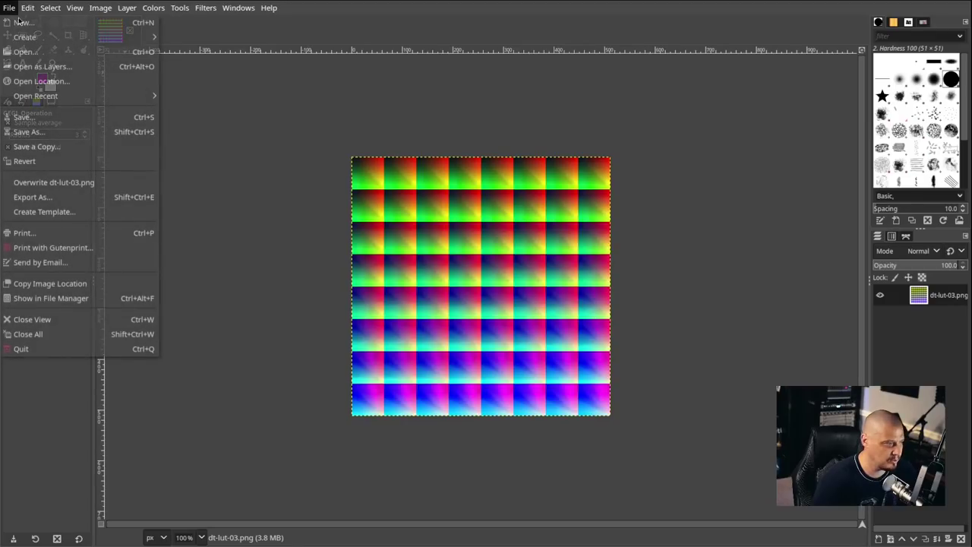
click(113, 183)
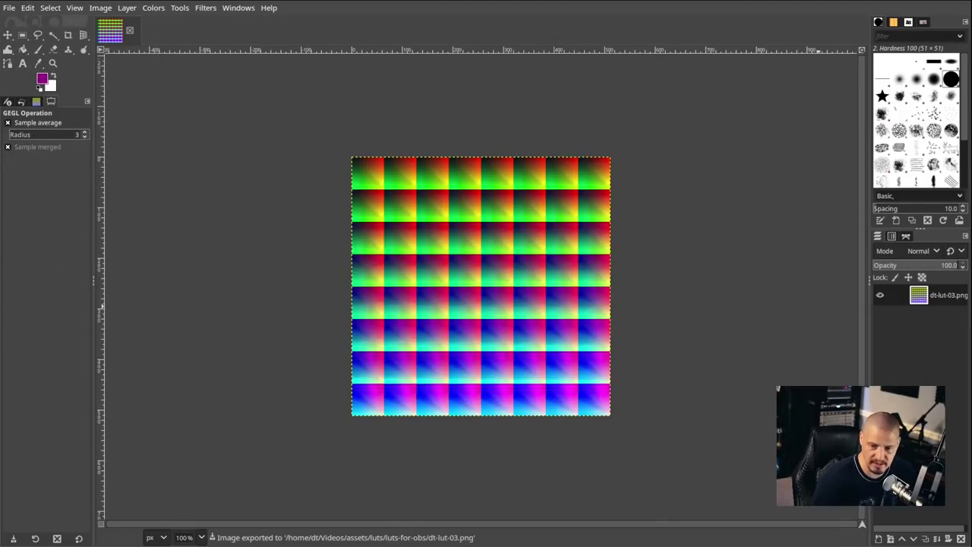